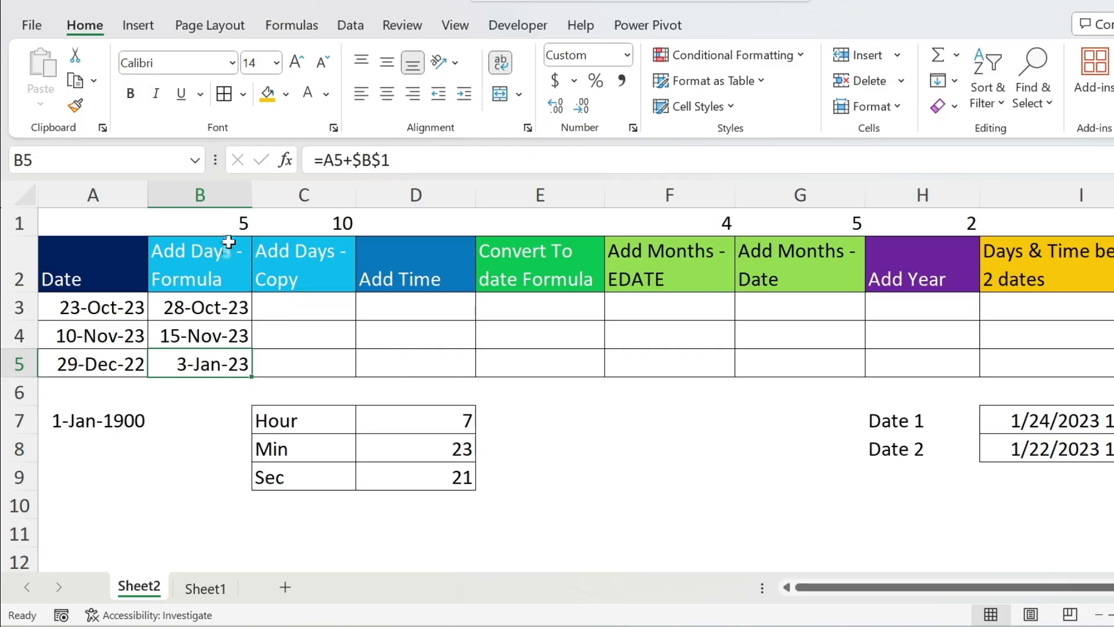
Set the day offset in cell B1 to -5
left_click(217, 221)
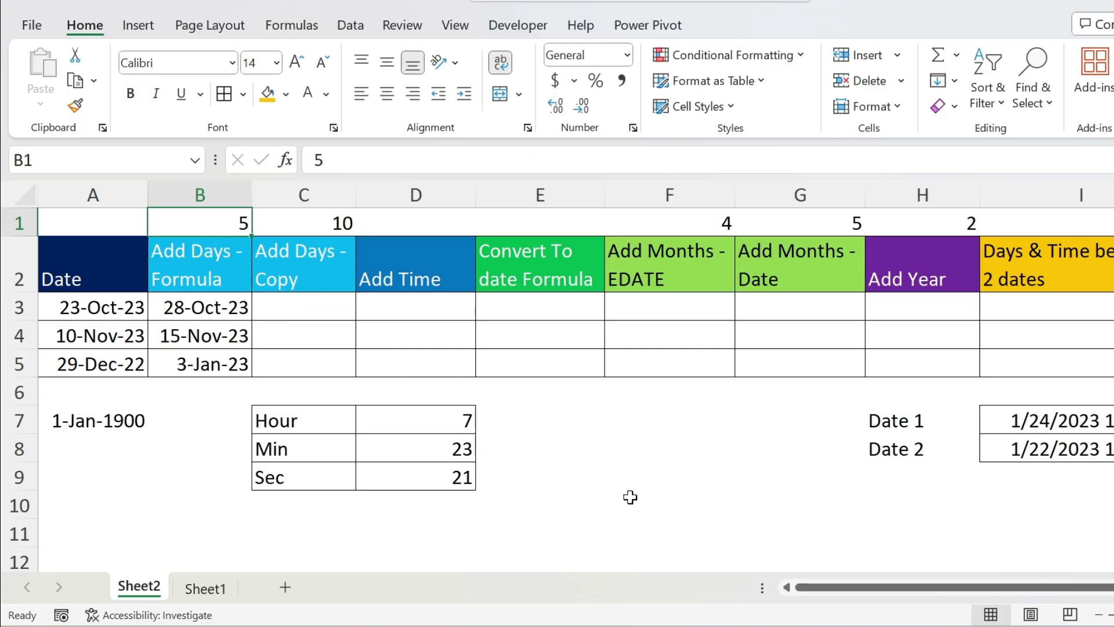
type("-5")
key("Return")
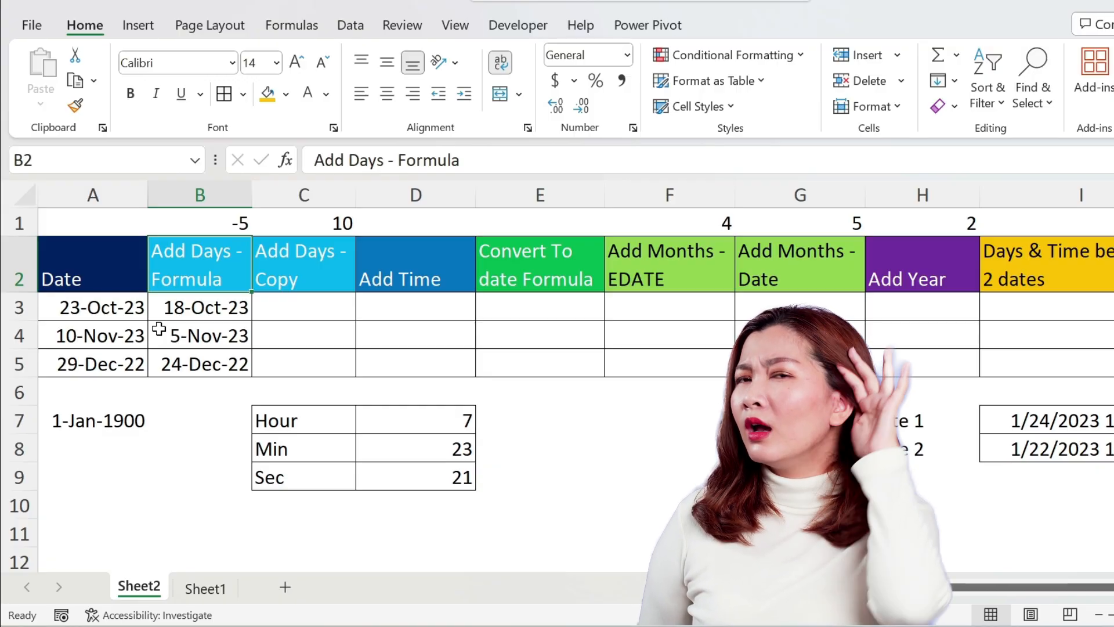
Copy the dates in A3:A5 into the Add Days - Copy column, starting at C3
left_click_drag(120, 305, 122, 365)
key("ctrl+c")
left_click(316, 313)
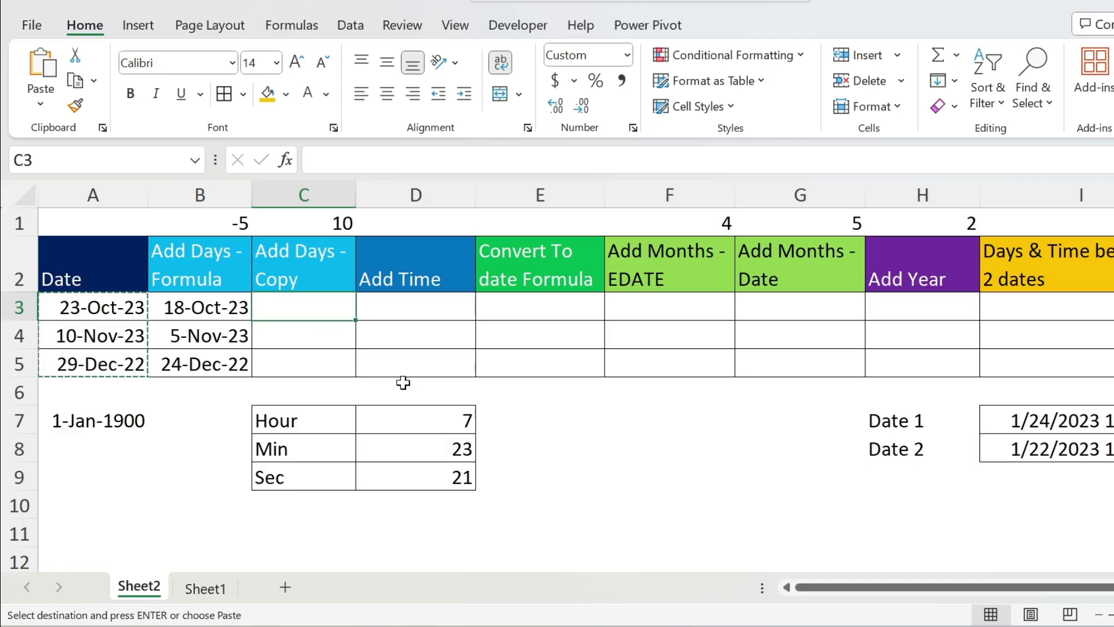
key("ctrl+v")
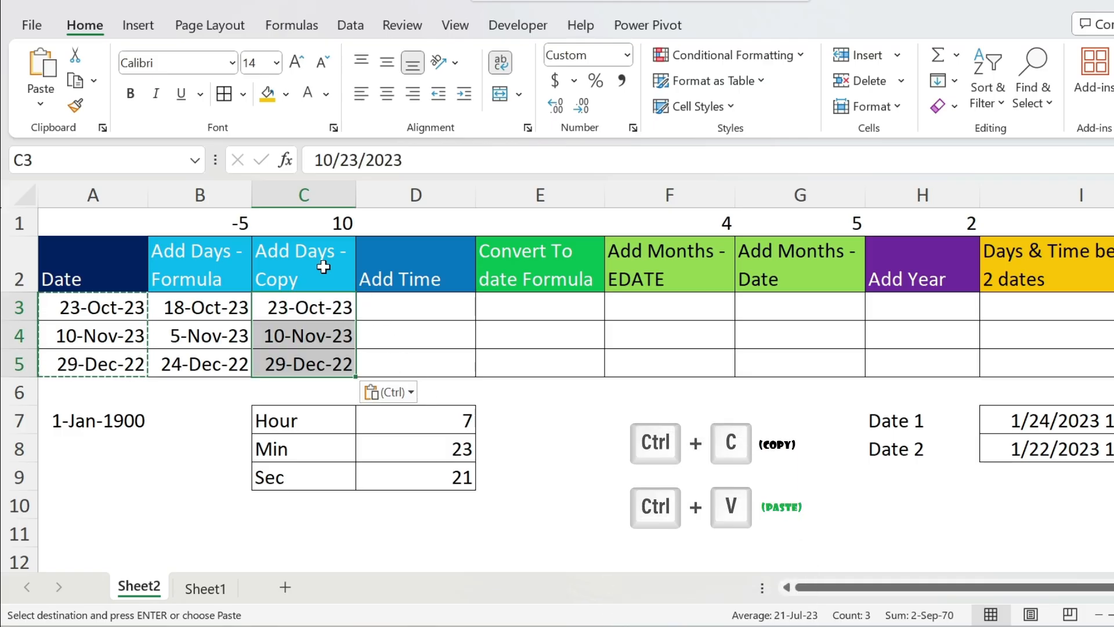
Add the value of C1 to the dates in C3:C5 using Paste Special with the Add operation
left_click(311, 220)
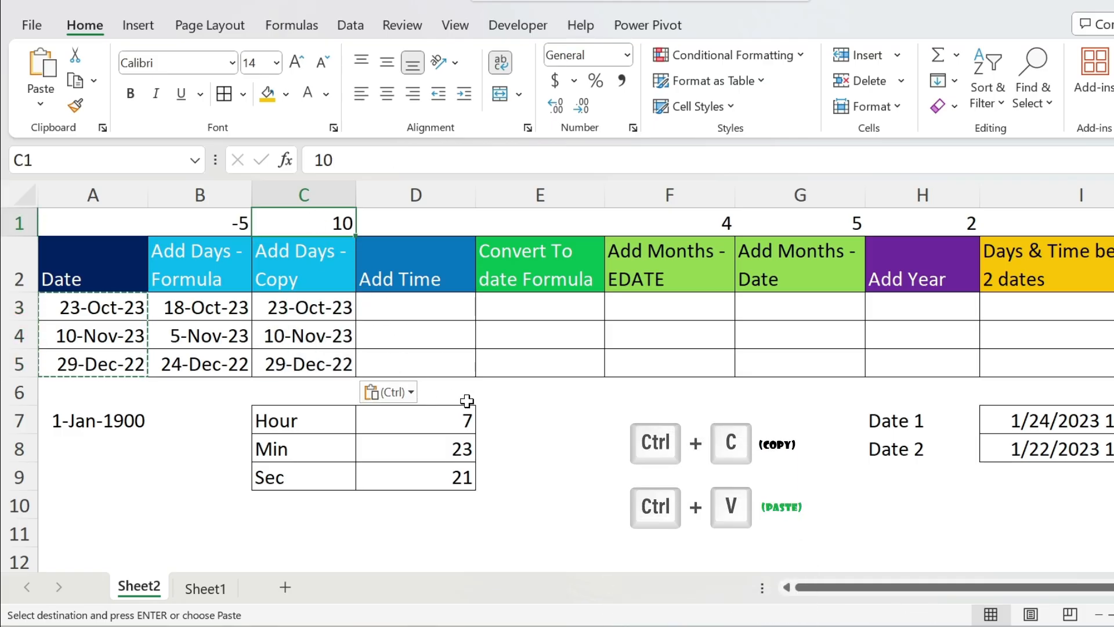
key("ctrl+c")
left_click_drag(316, 308, 302, 363)
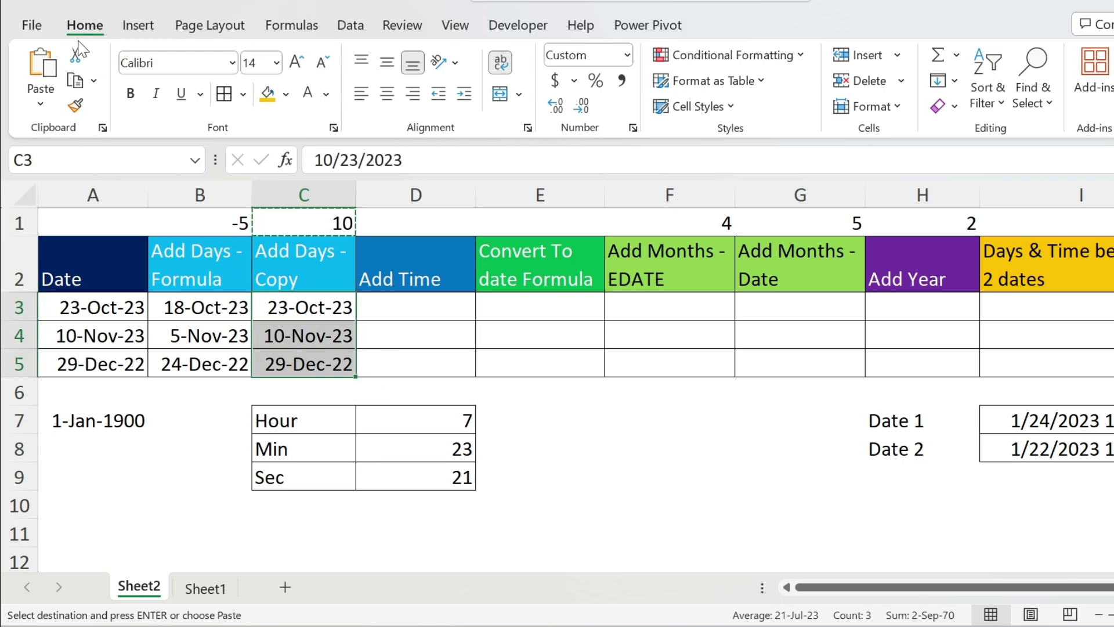
left_click(40, 103)
key("alt+e+s")
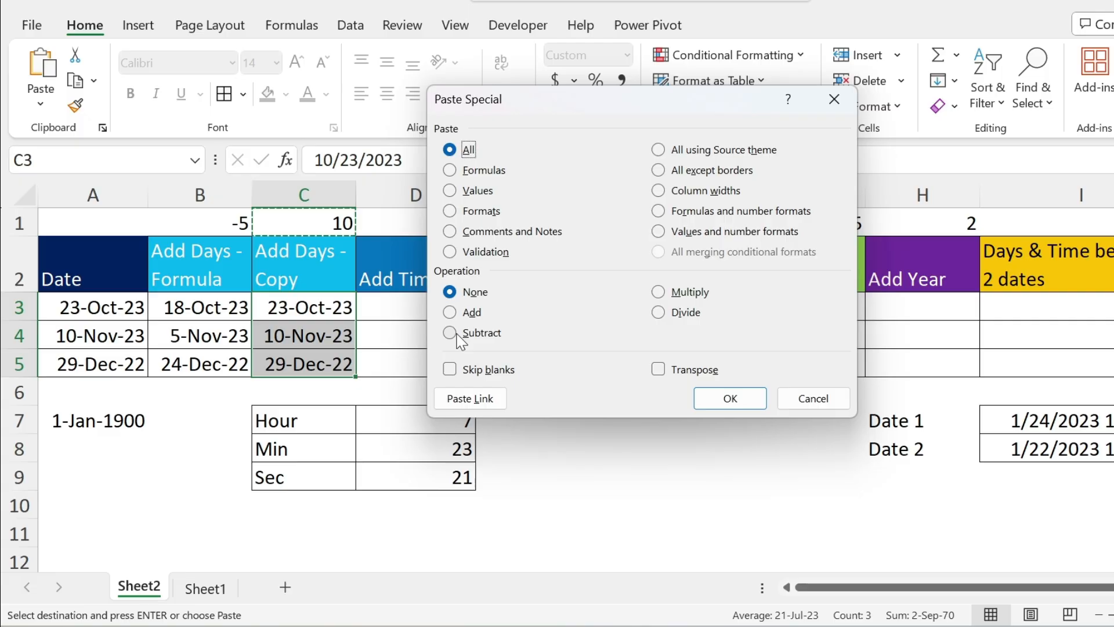
left_click(451, 315)
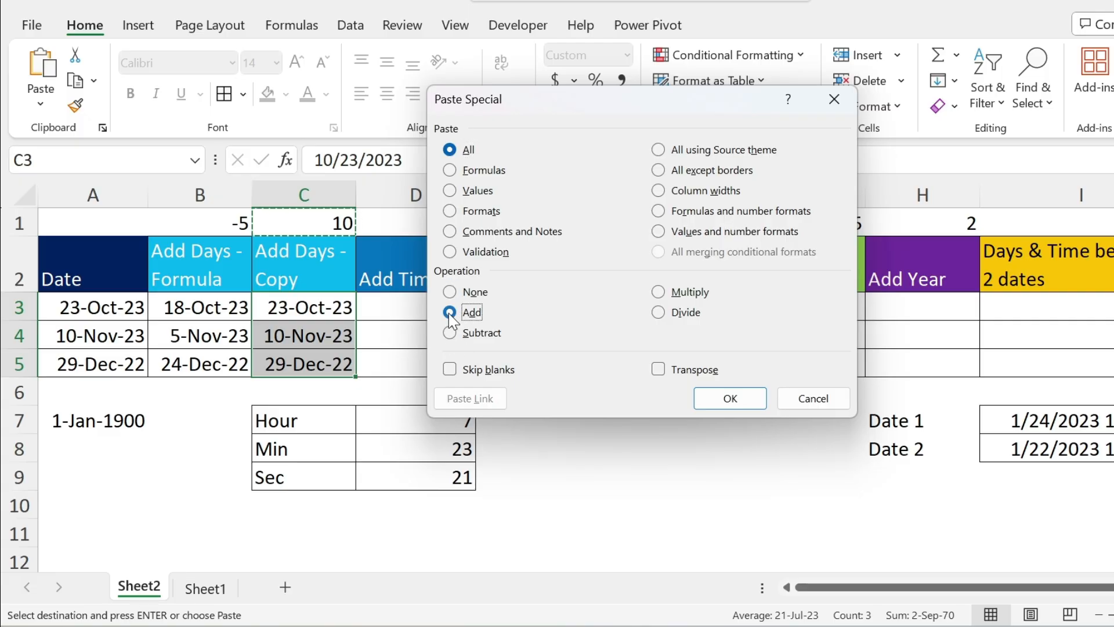
left_click(730, 400)
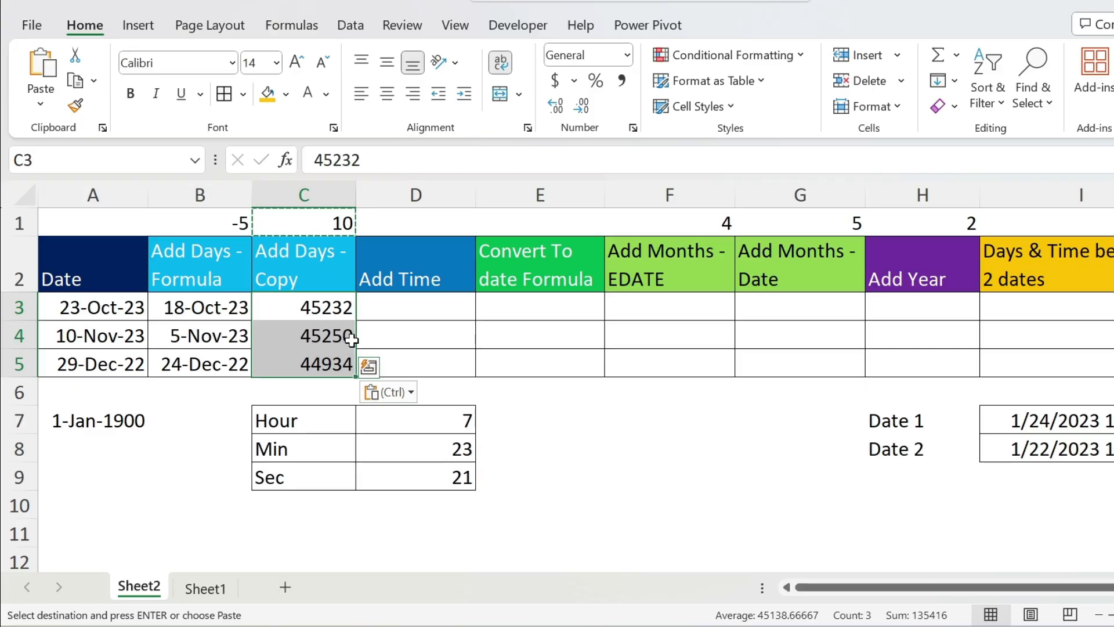
Copy the date formatting of B3 onto C3:C5 with Format Painter
left_click(192, 309)
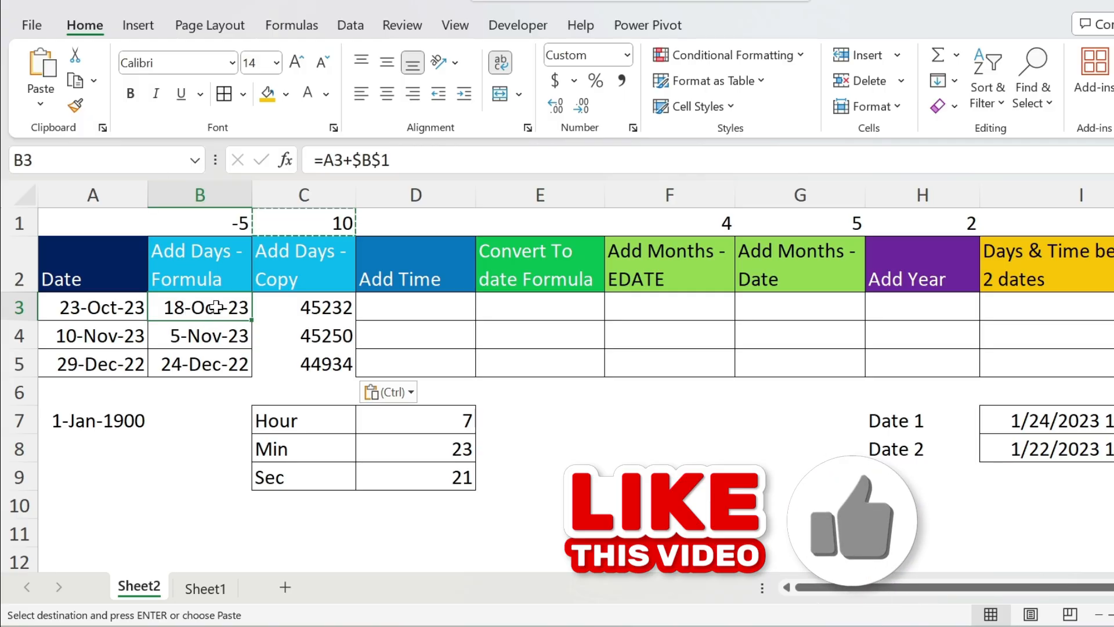
left_click(76, 105)
left_click_drag(311, 308, 313, 364)
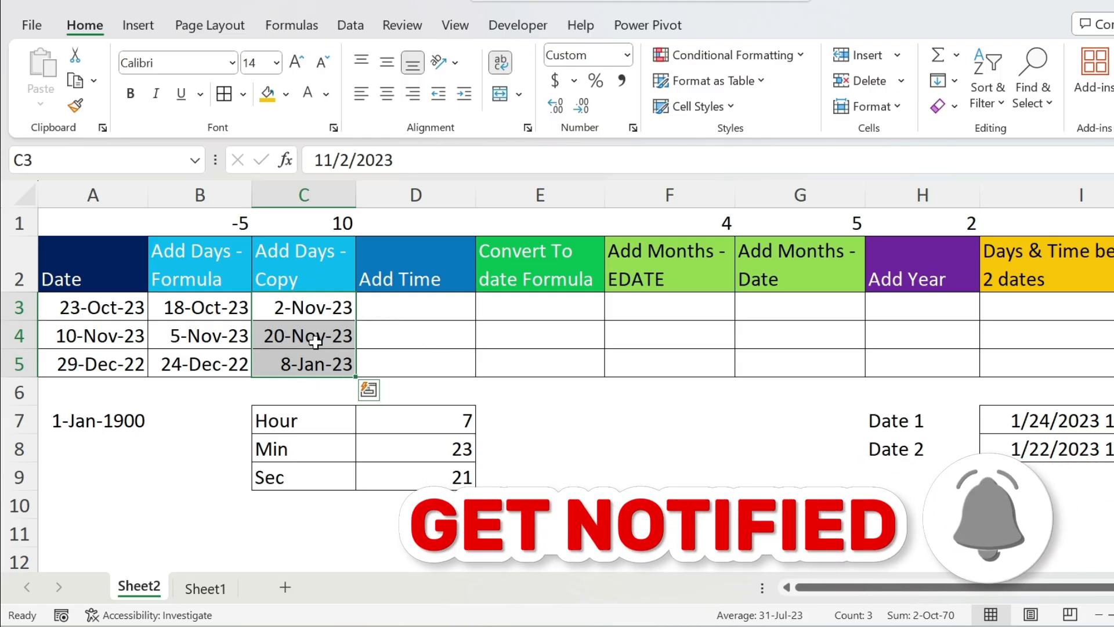
Change the day count in C1 to 9 and undo that change
left_click(313, 222)
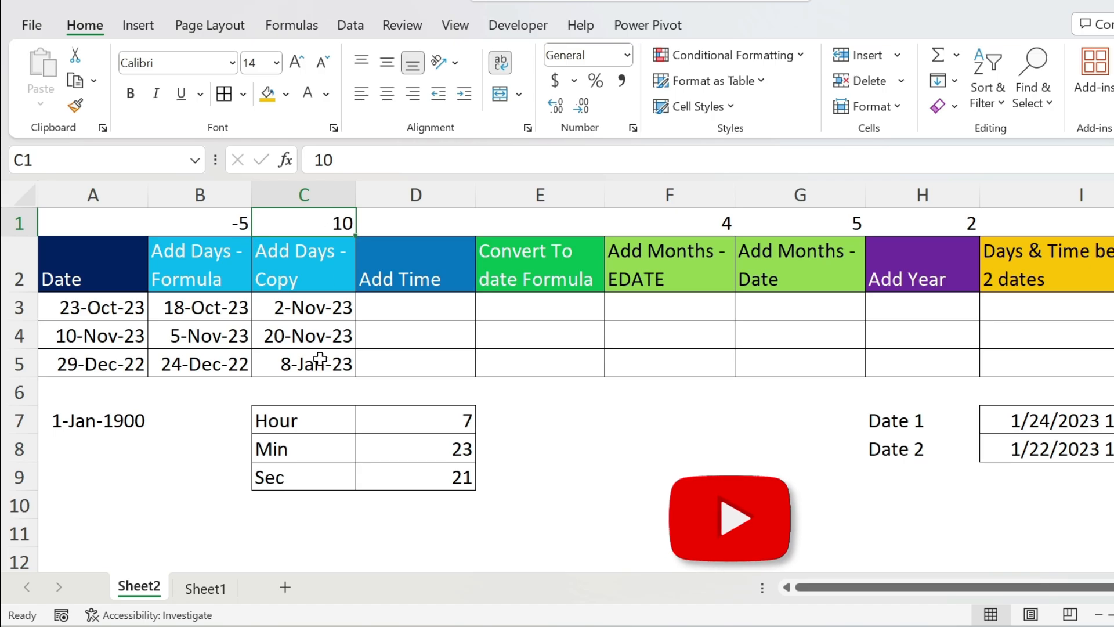
type("9")
key("Return")
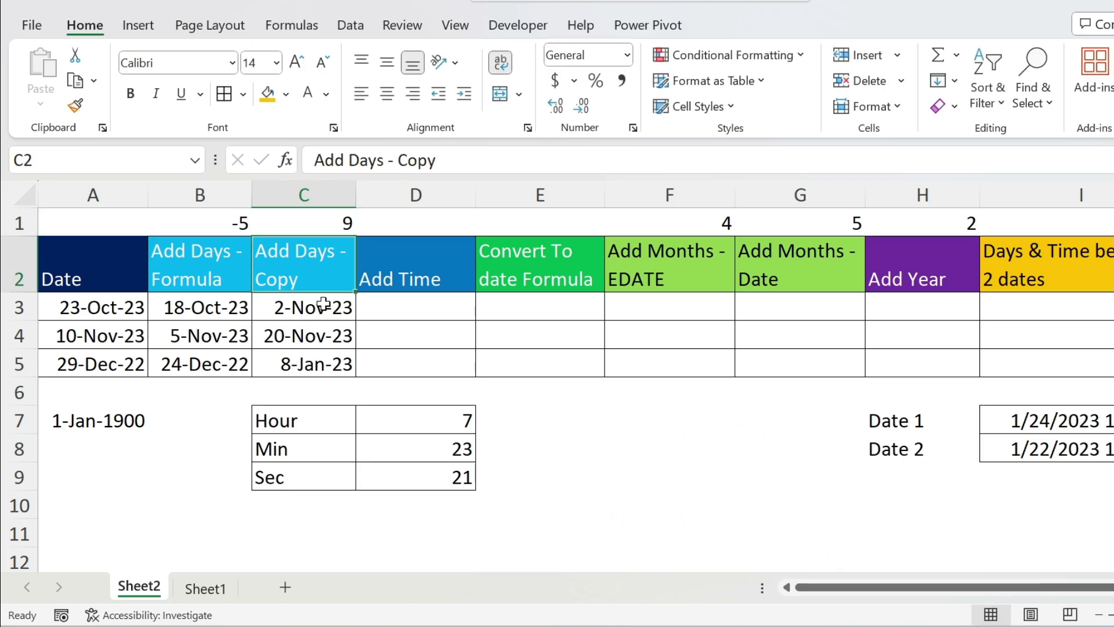
key("Up")
key("ctrl+z")
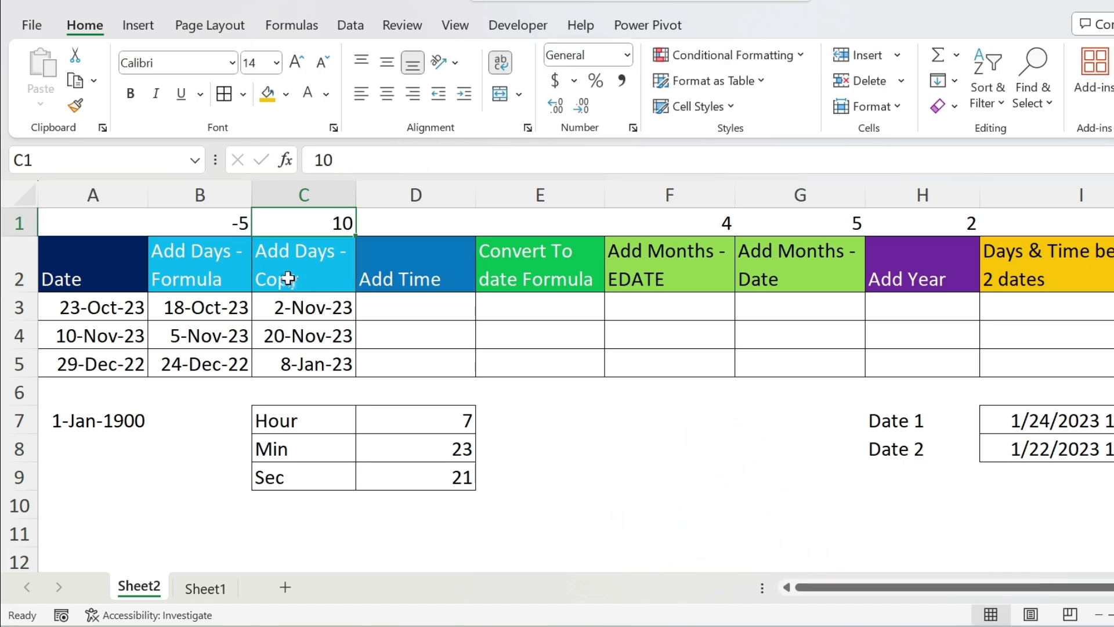
Set the day offset in B1 to -6 for the Add Days - Formula column
left_click(220, 224)
type("-6")
key("Return")
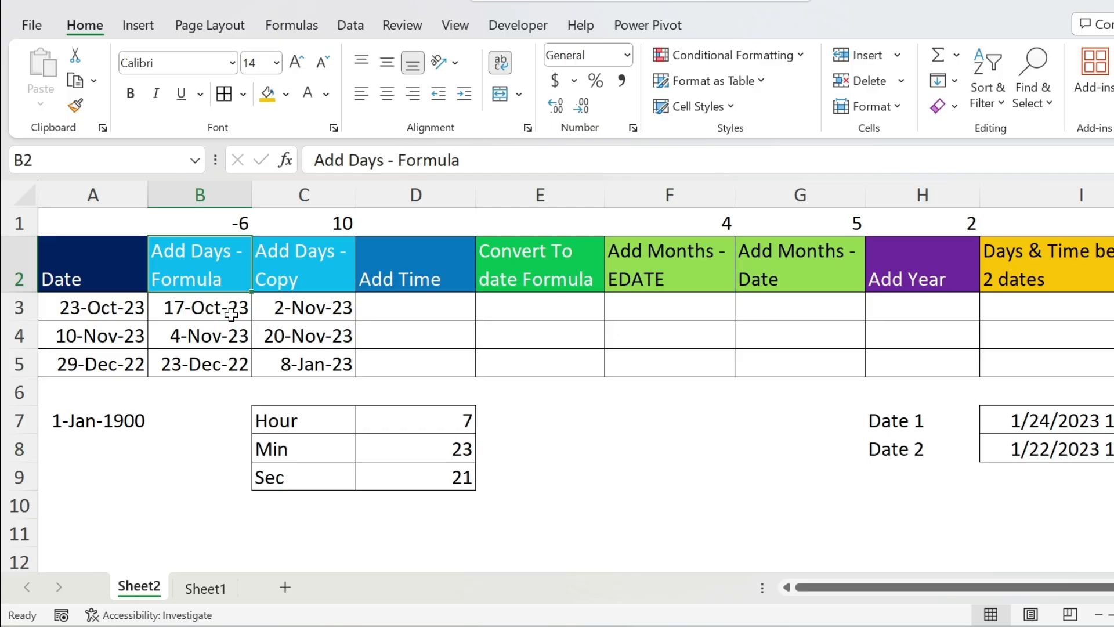
Apply the comma number style to the dates in A3 and A7, and undo both format changes
left_click(67, 310)
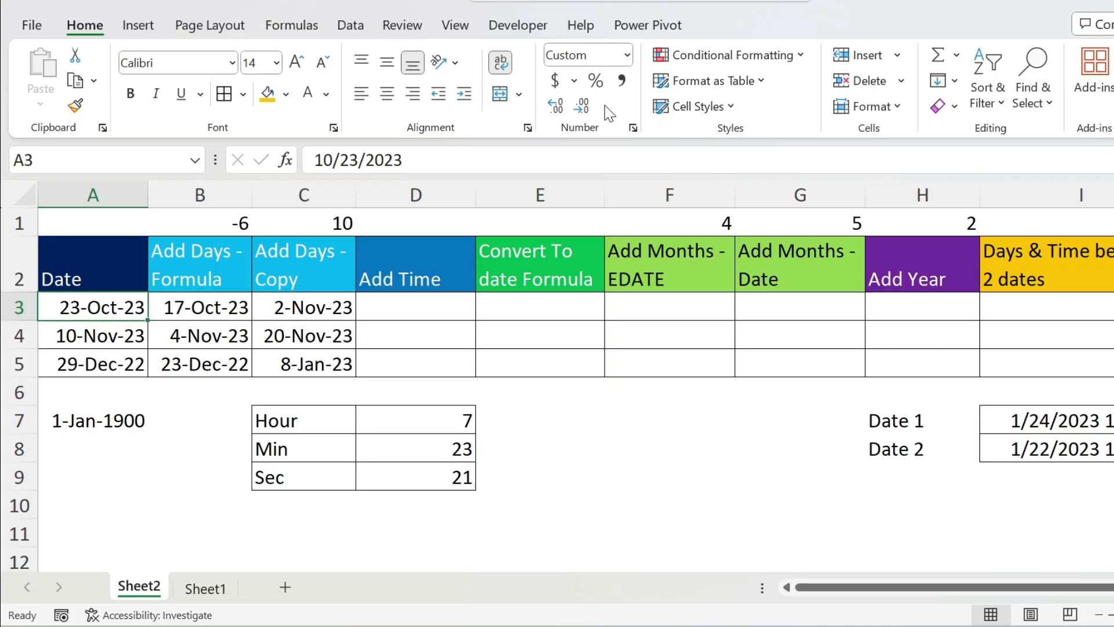
left_click(621, 81)
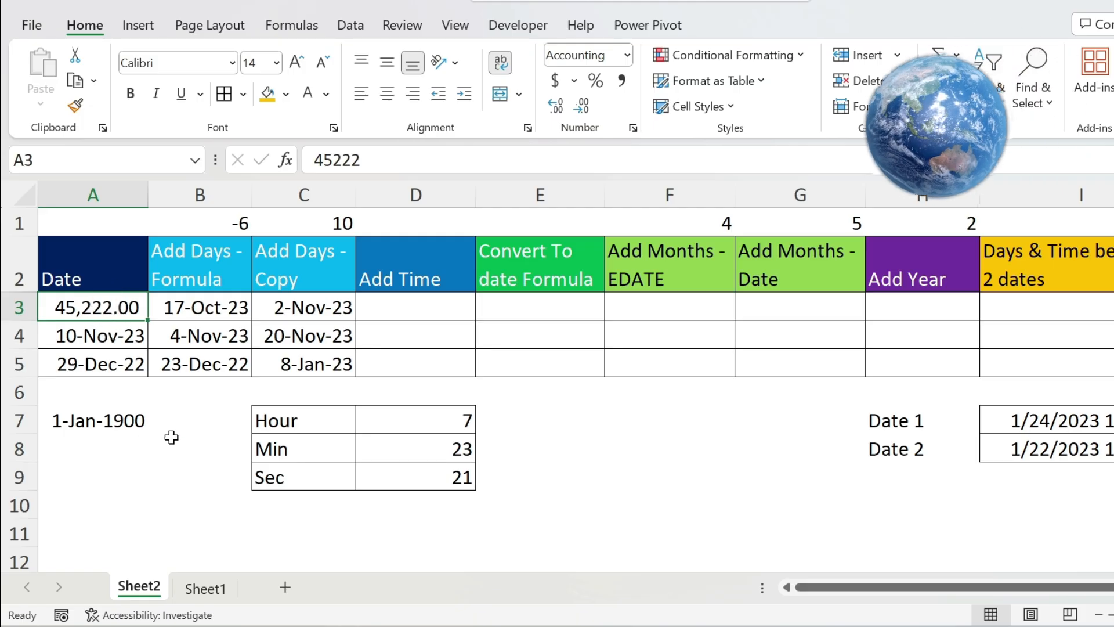
left_click(90, 419)
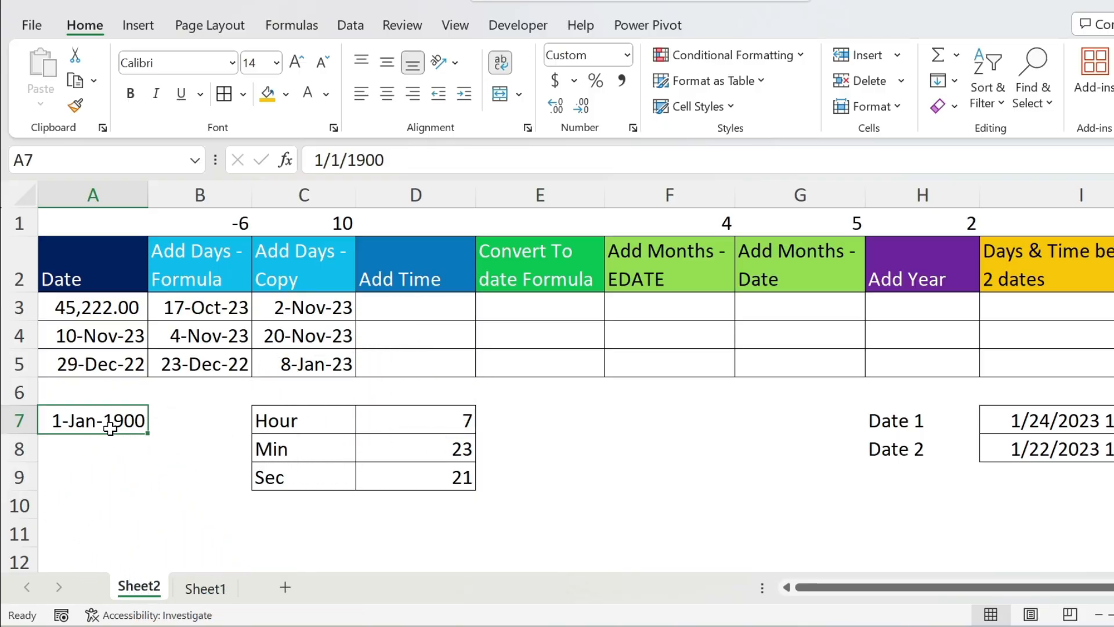
left_click(623, 85)
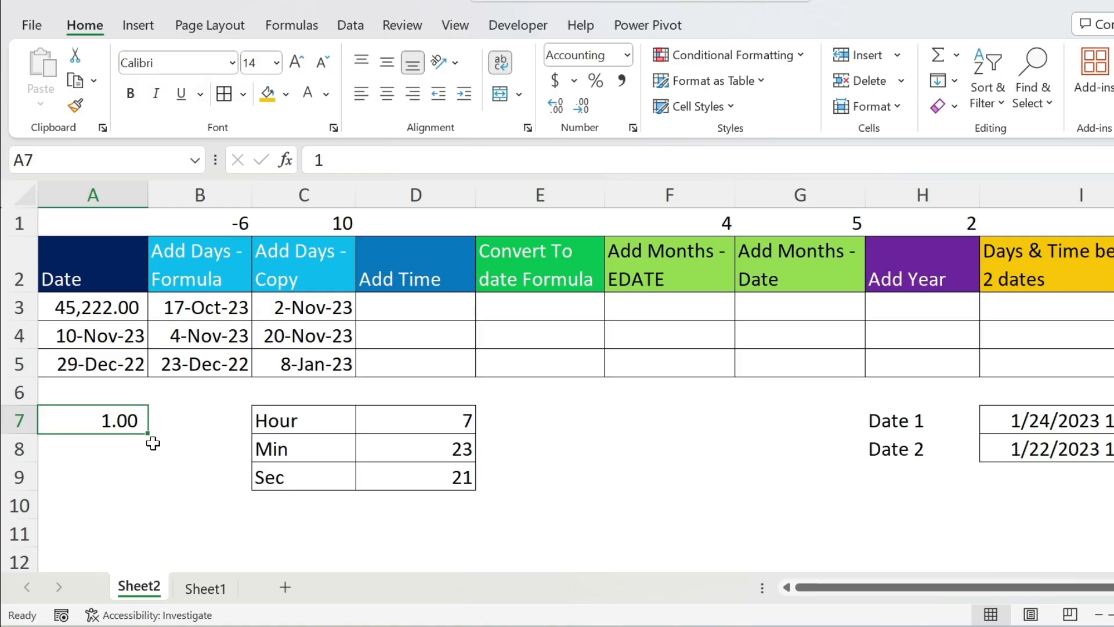
key("ctrl+z")
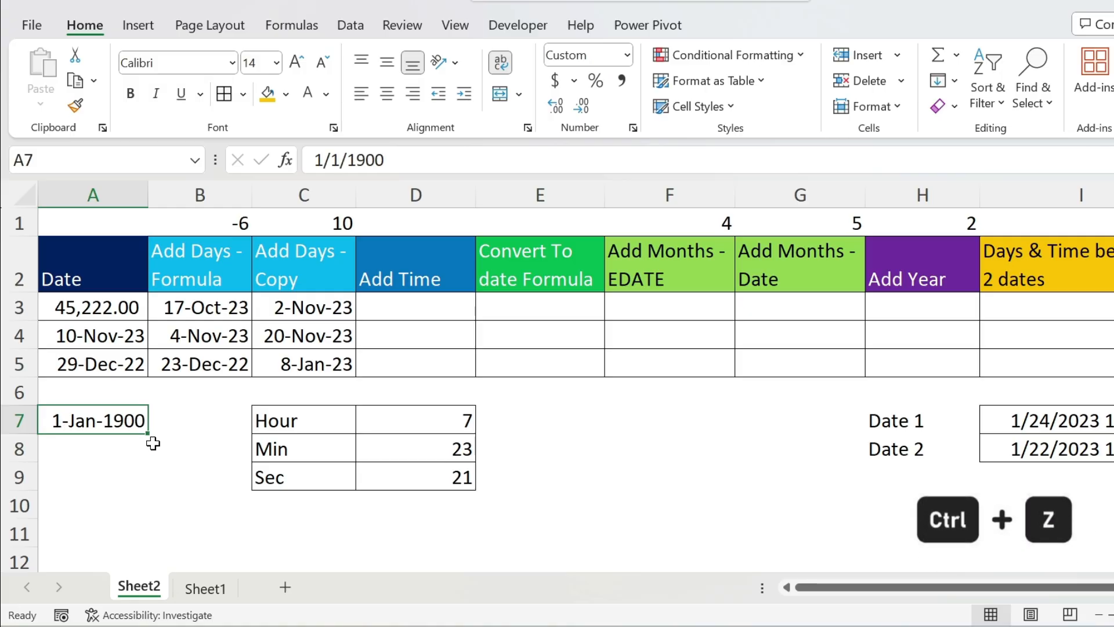
key("ctrl+z")
Convert the hours to a fraction of a day in E7 with the formula =D7/24
left_click(495, 411)
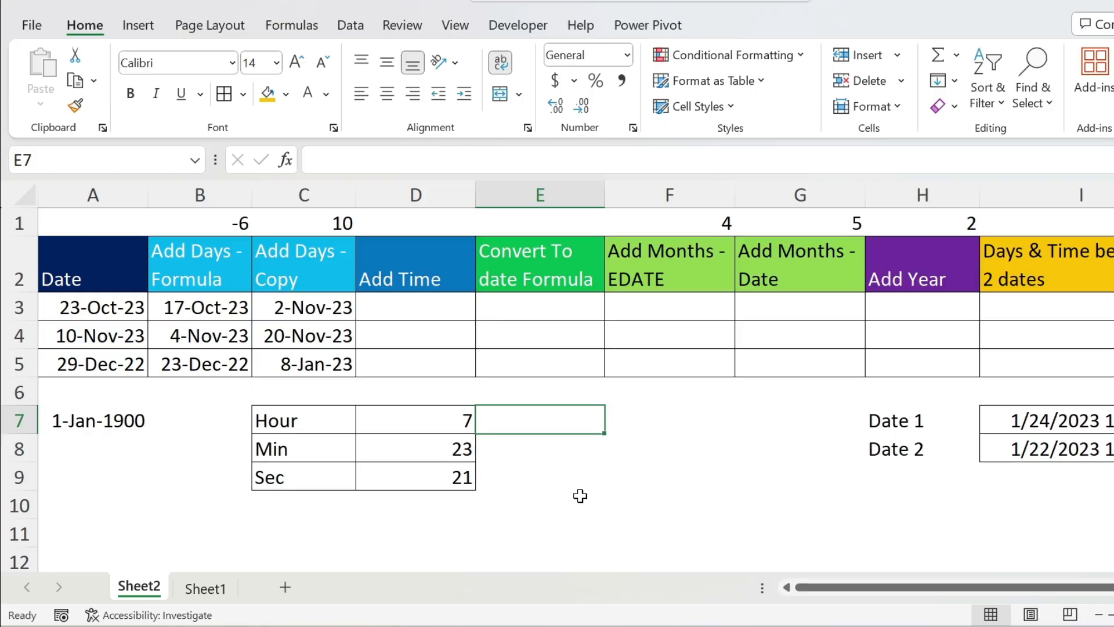
type("=")
key("Left")
type("/2")
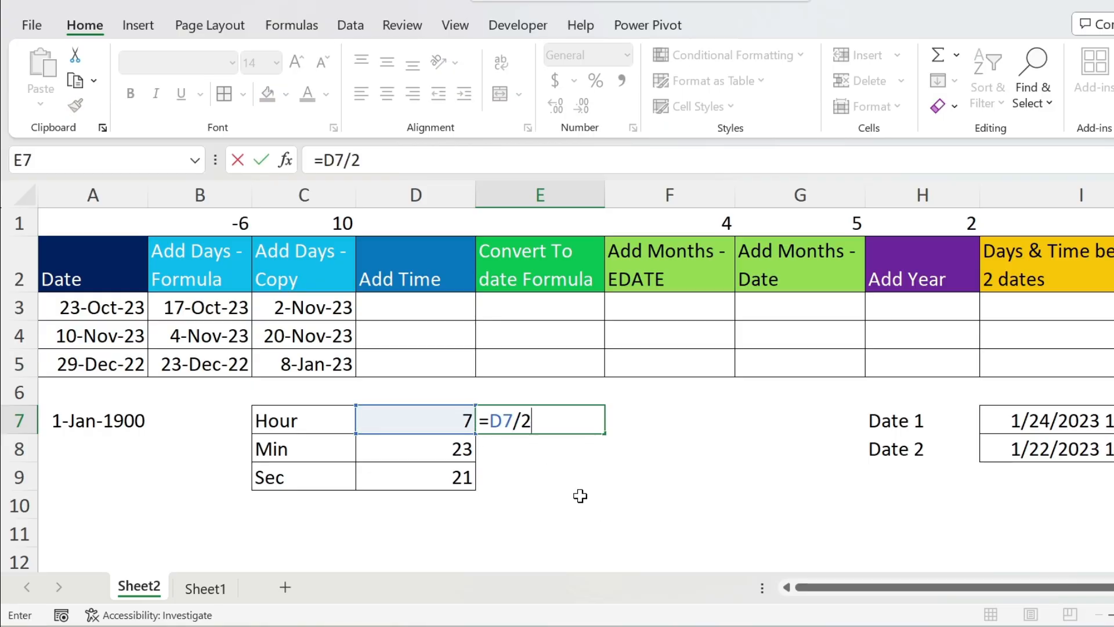
type("4")
key("Return")
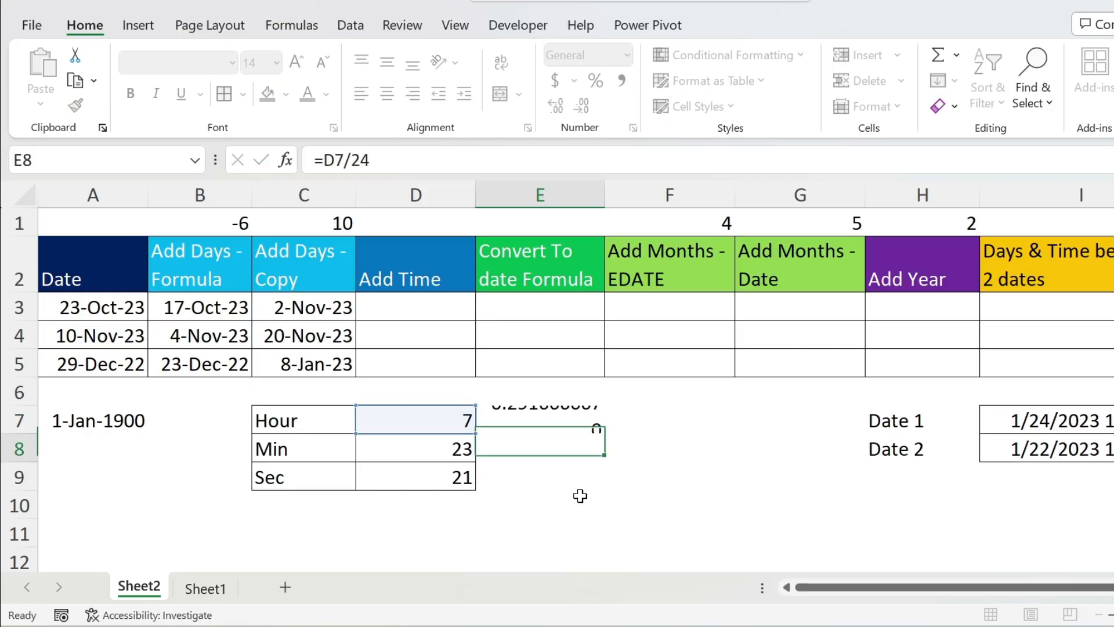
key("Up")
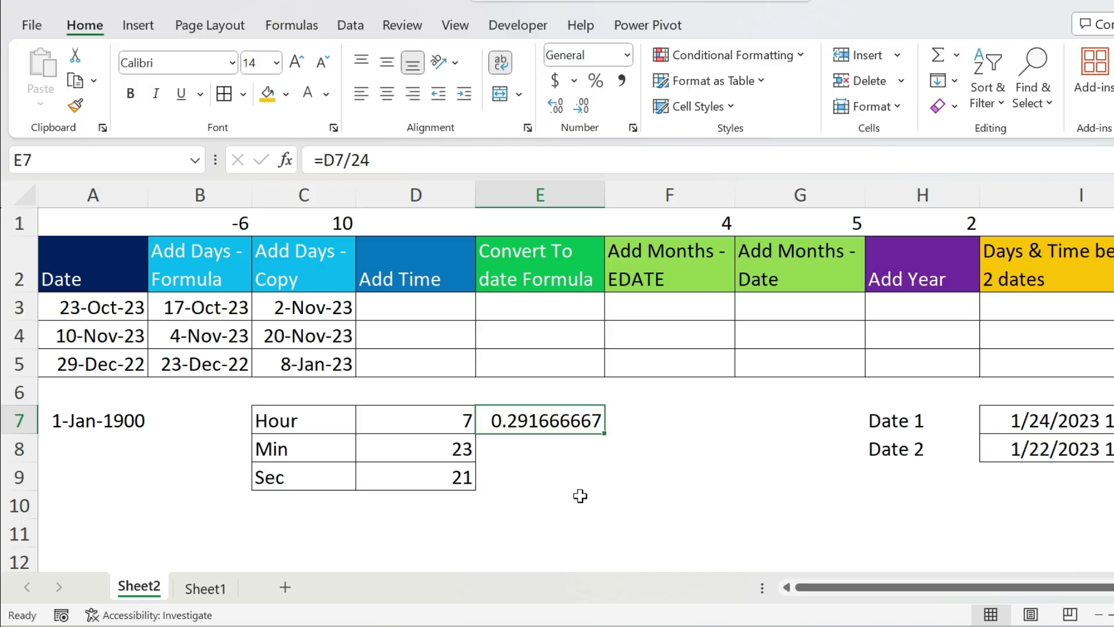
Convert the minutes to a fraction of a day in E8 with the formula =D8/60/24
left_click(528, 454)
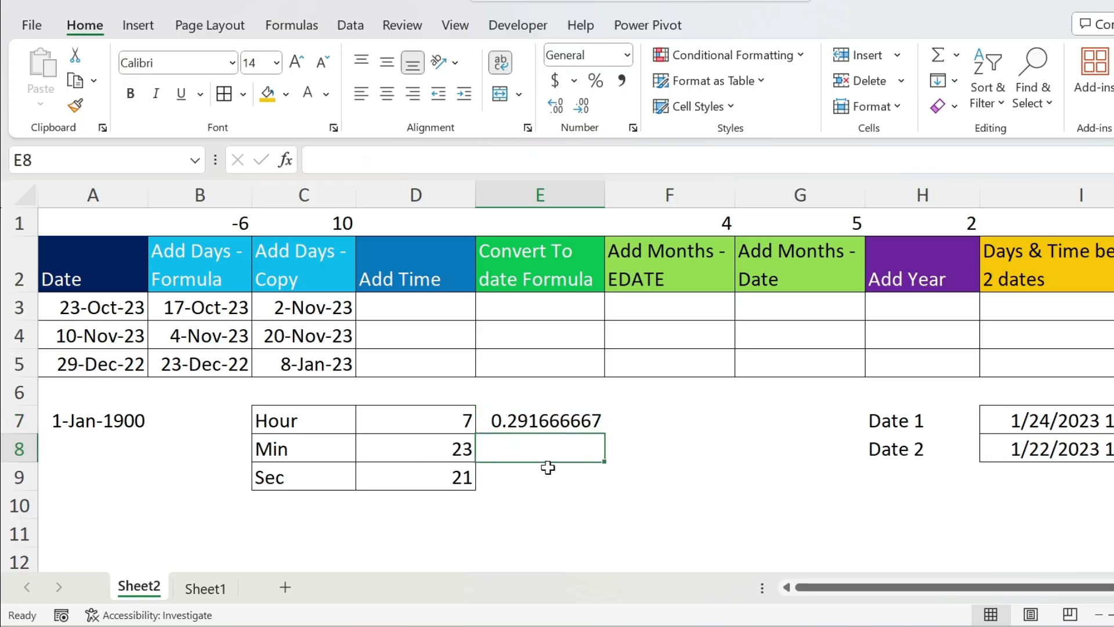
type("=")
key("Left")
type("/")
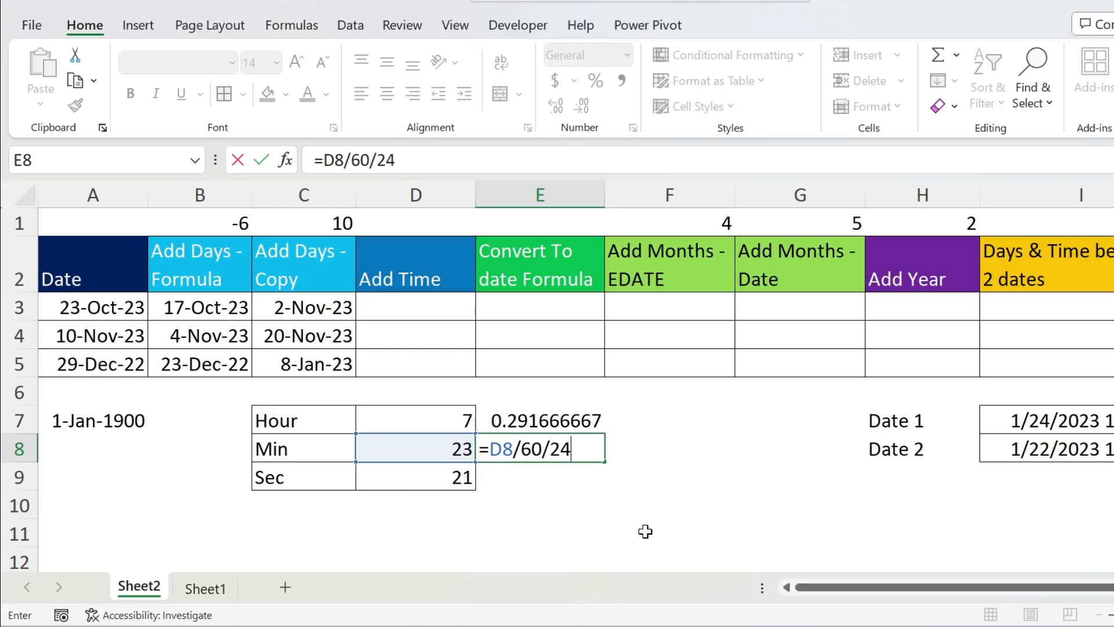
key("Return")
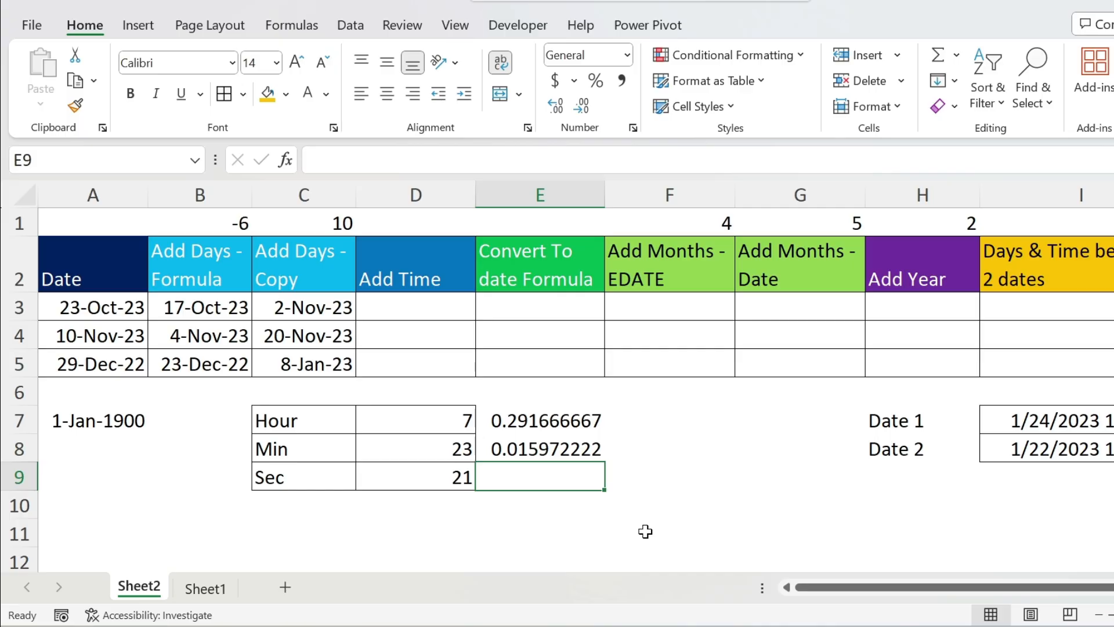
Convert the seconds to a fraction of a day in E9 with the formula =D9/60/60/24
type("=")
key("Left")
type("/")
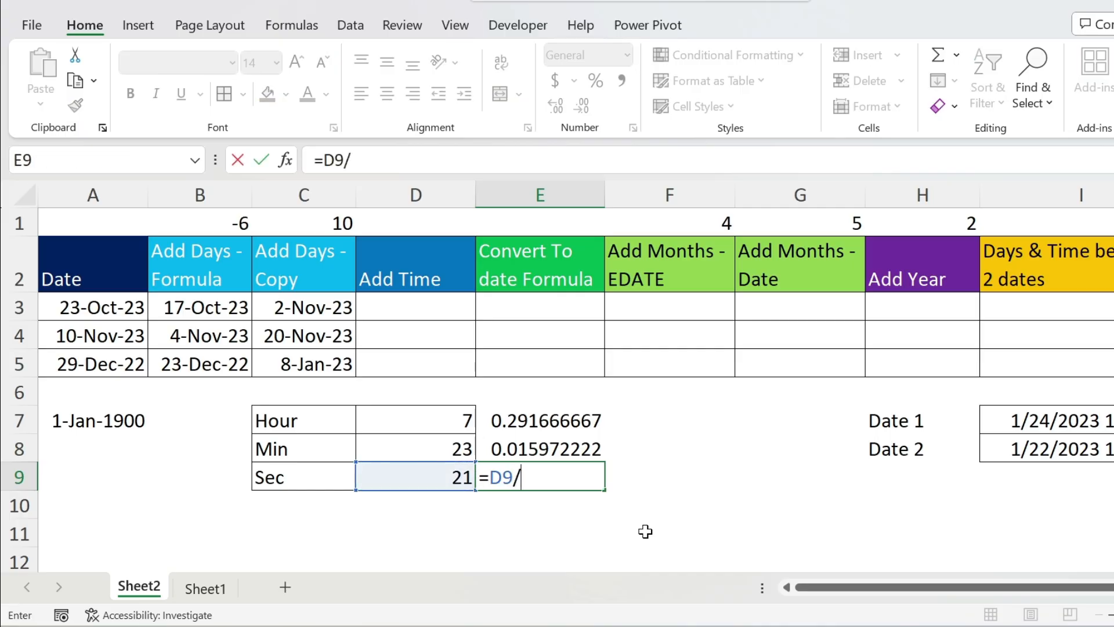
type("60/60")
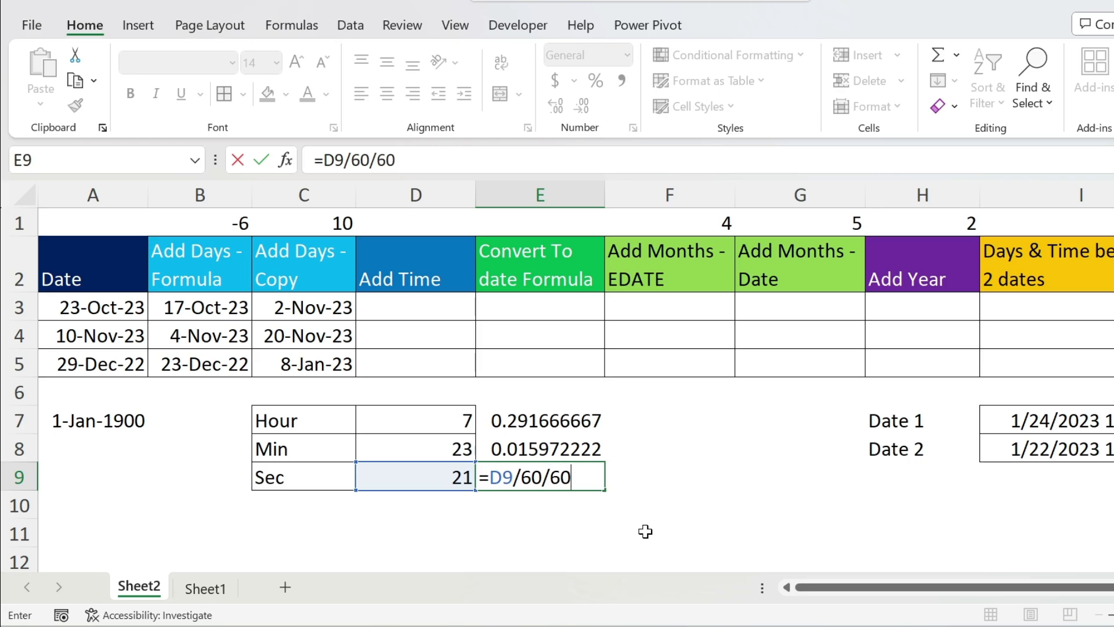
type("/24")
key("Return")
Total the hour, minute and second fractions in E10 with a SUM formula over E7:E9
type("=sum(")
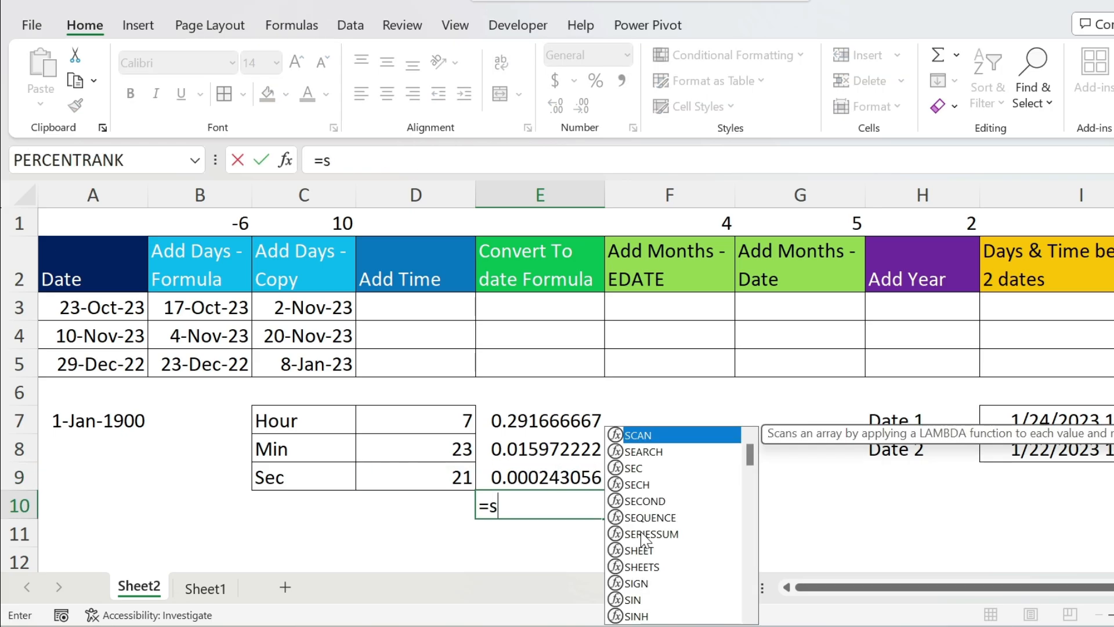
left_click_drag(572, 416, 544, 476)
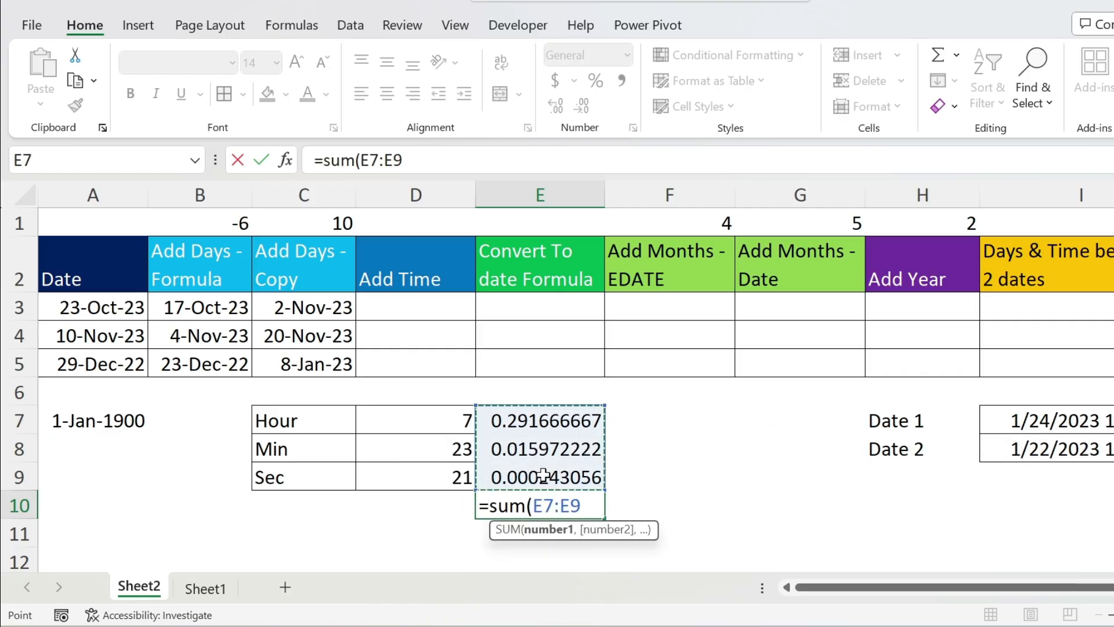
key("Return")
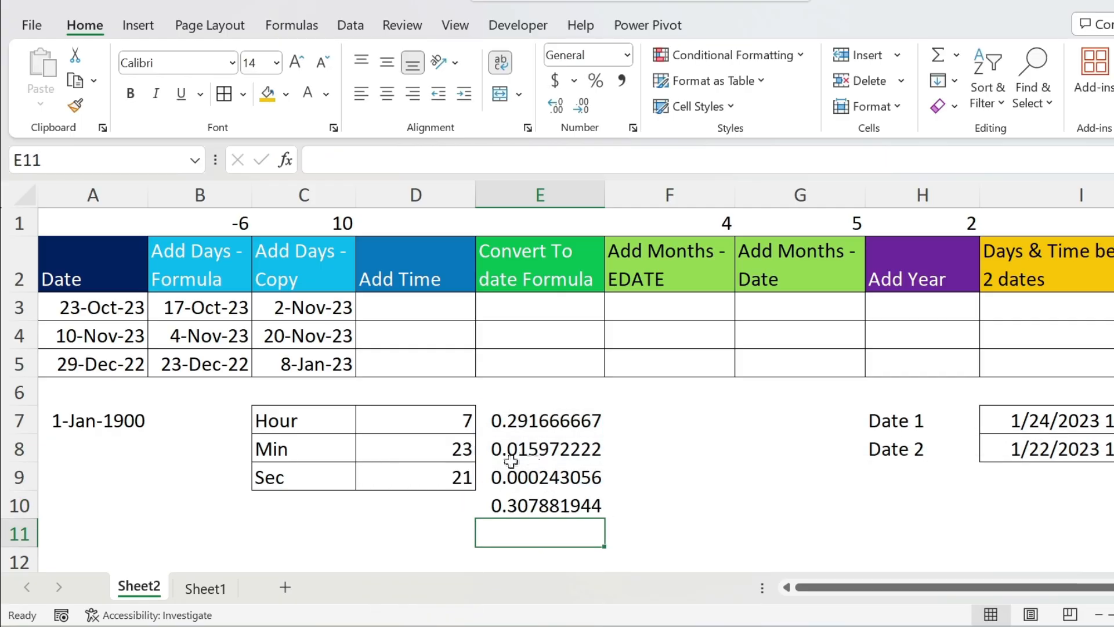
Add the time total to the date in D3 with the formula =A3+$E$10 and fill it down to D5
left_click(402, 315)
type("=")
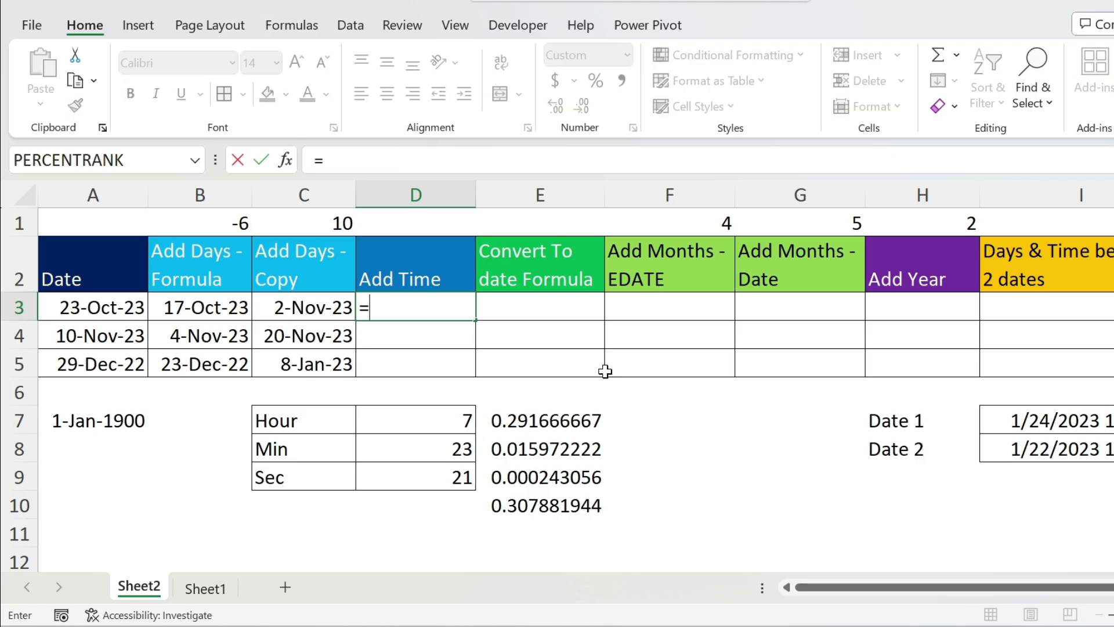
left_click(112, 303)
type("+")
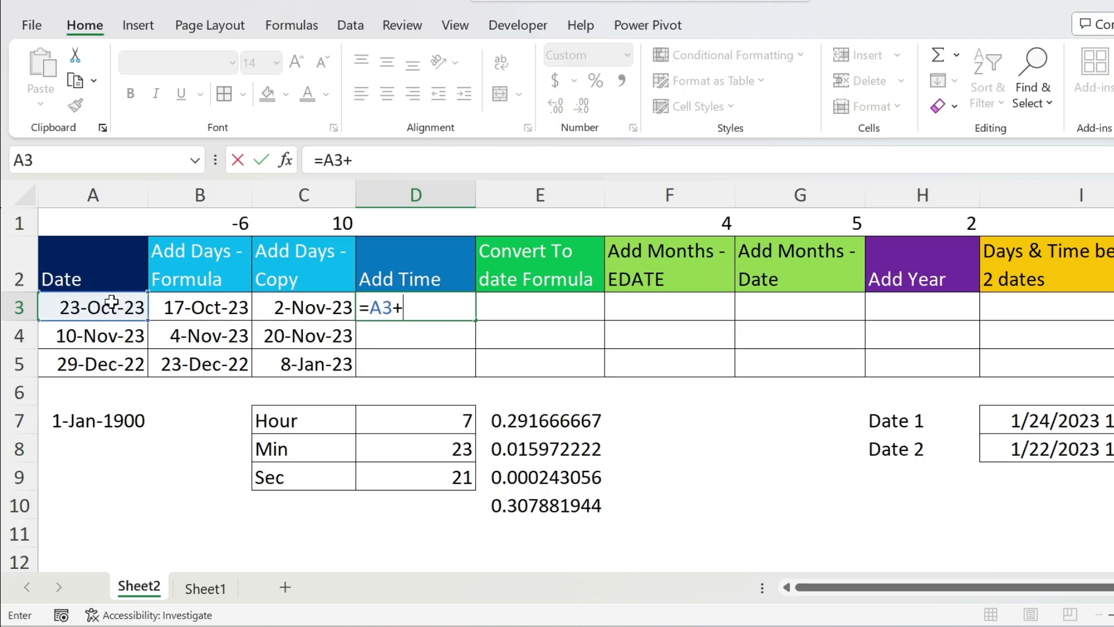
left_click(528, 506)
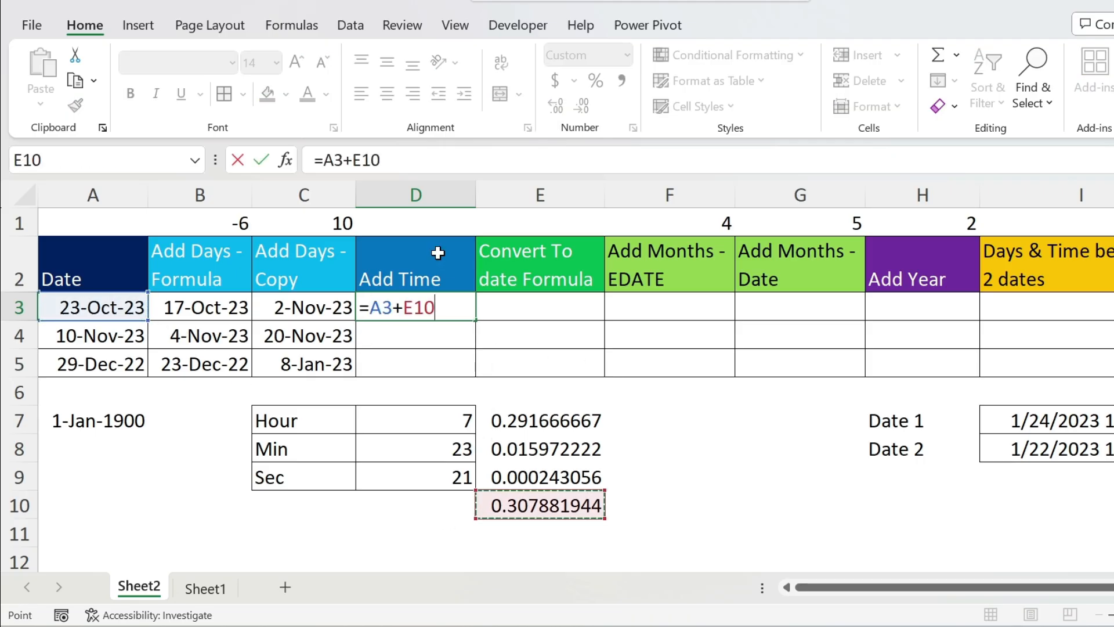
key("F4")
key("Return")
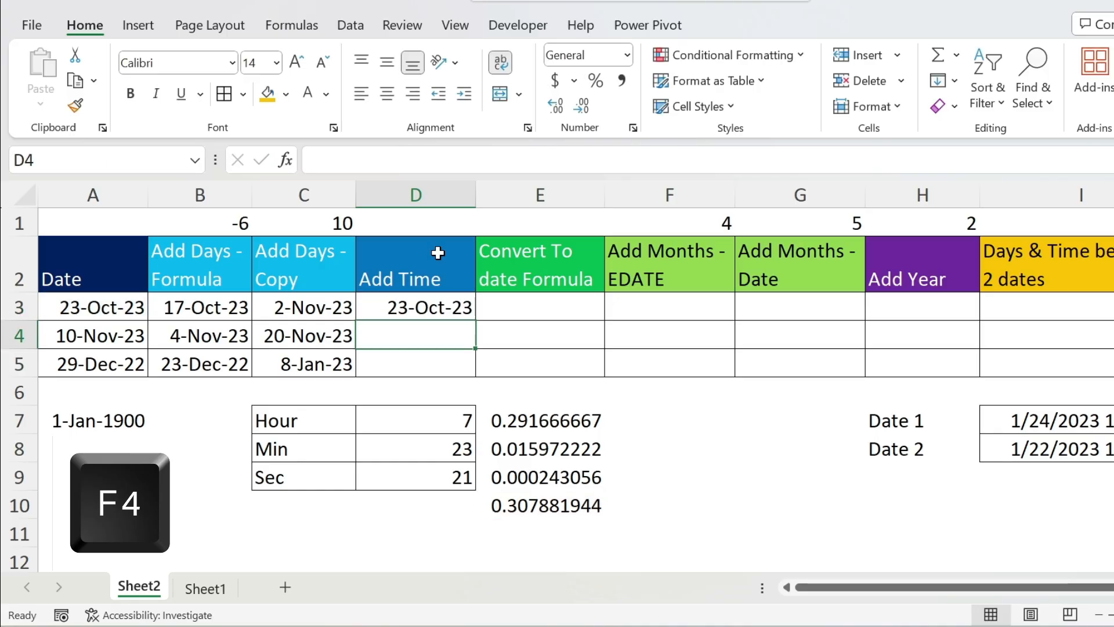
left_click(447, 306)
left_click_drag(475, 319, 471, 363)
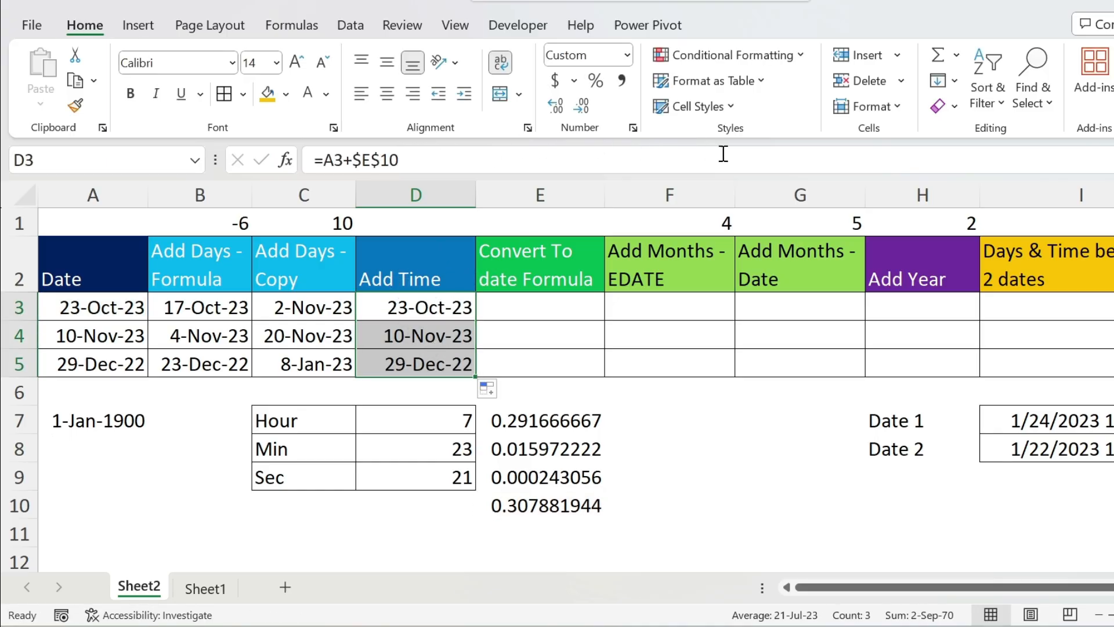
Format D3:D5 with the date type 3/14/12 1:30 PM so the cells show date and time
left_click(634, 128)
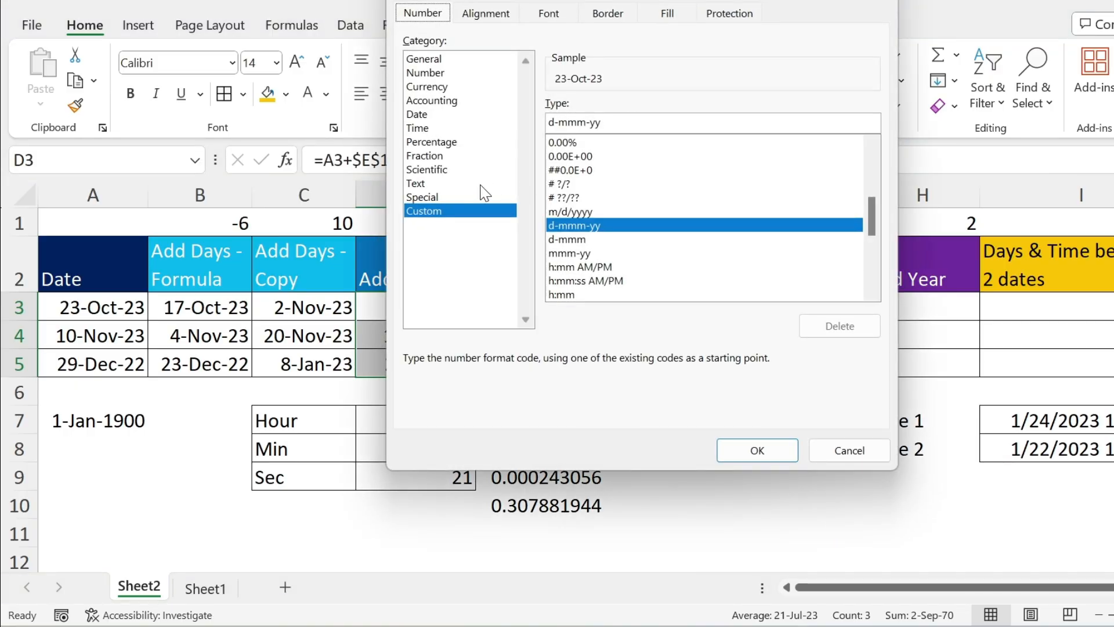
left_click(459, 115)
left_click(871, 201)
left_click(870, 201)
left_click(871, 201)
left_click(870, 201)
left_click(871, 200)
left_click(871, 201)
left_click(870, 200)
left_click(872, 203)
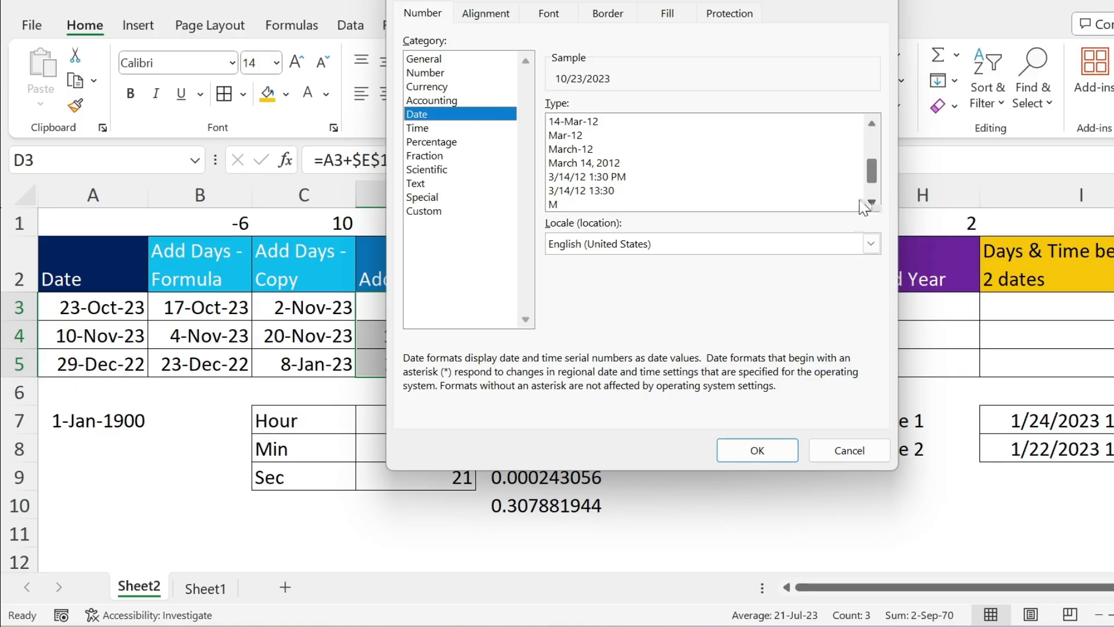
left_click(643, 179)
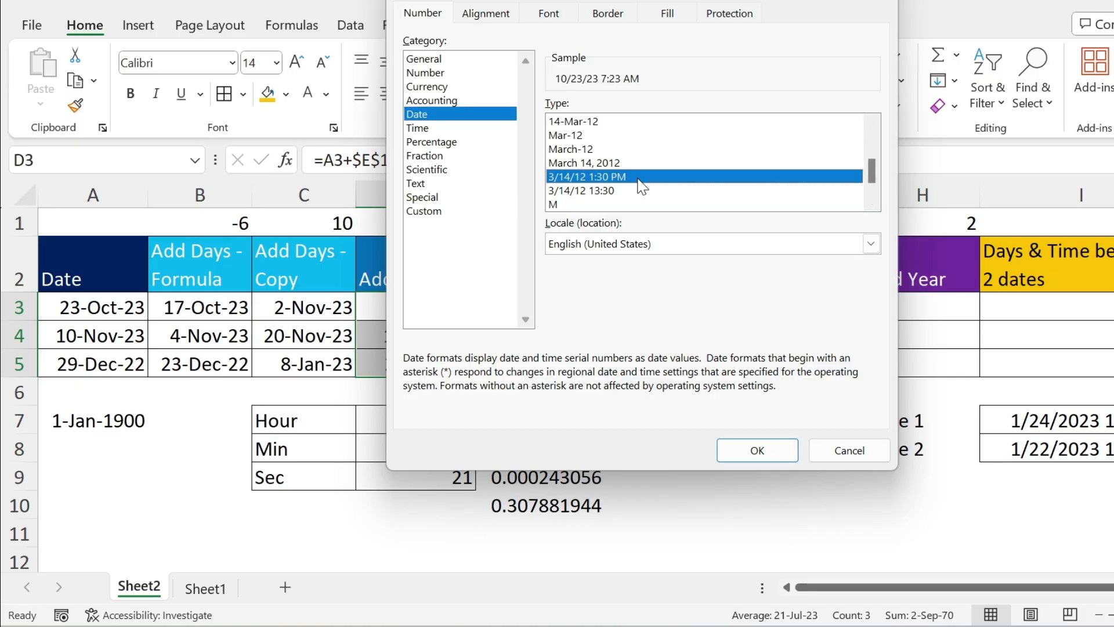
left_click(757, 451)
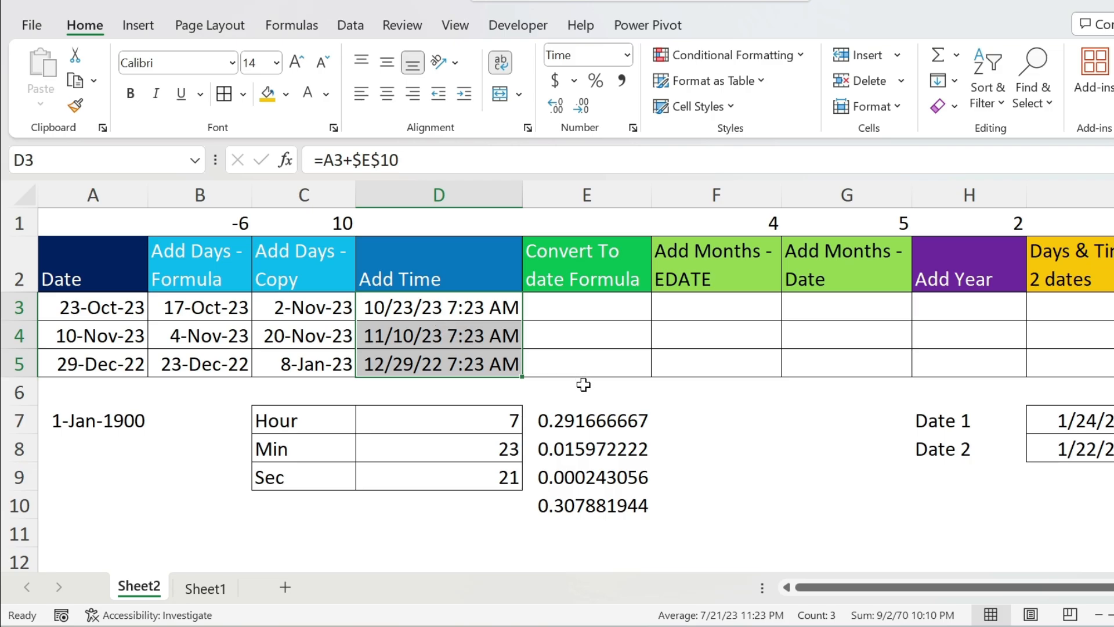
Build a date in E3 with the formula =DATE(2023,10,23)
left_click(571, 307)
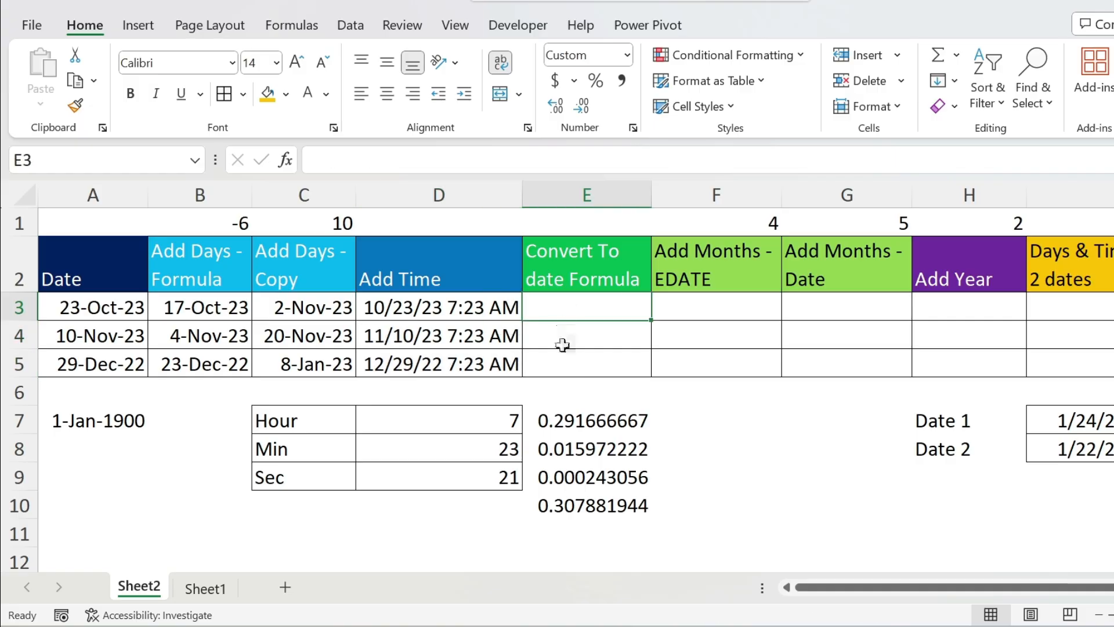
left_click(338, 169)
type("=date(")
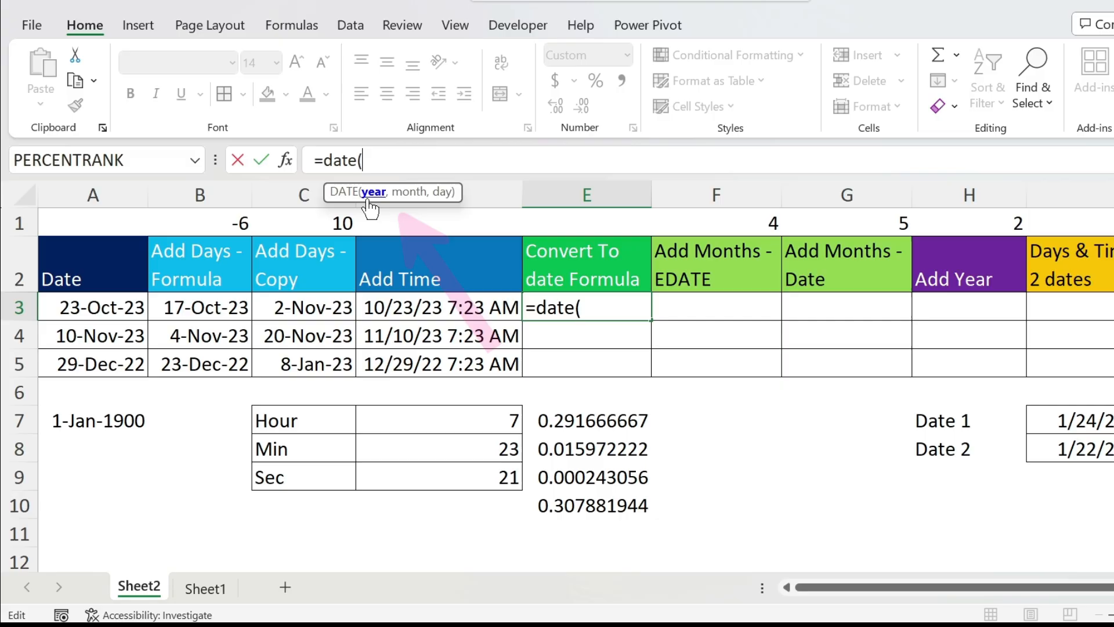
type("2023")
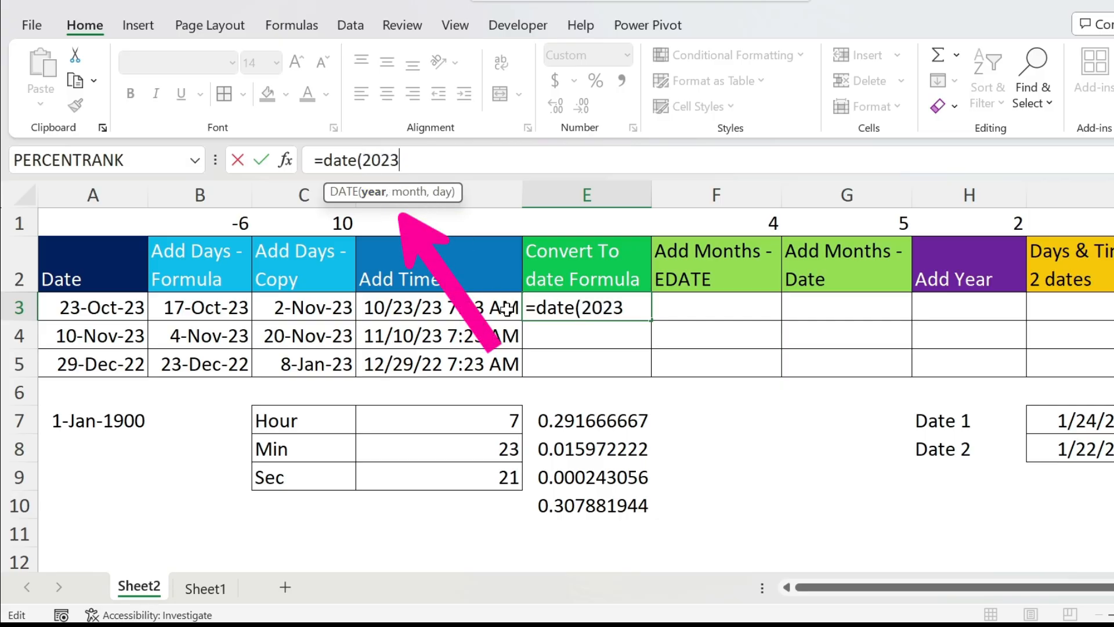
type(",10,23")
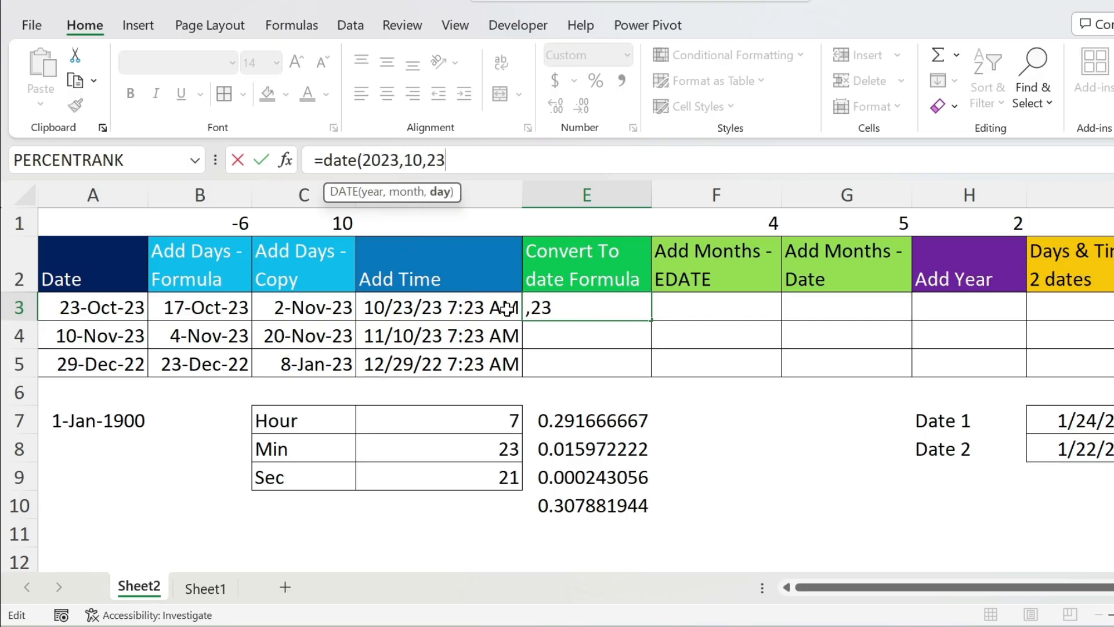
type(")")
key("Return")
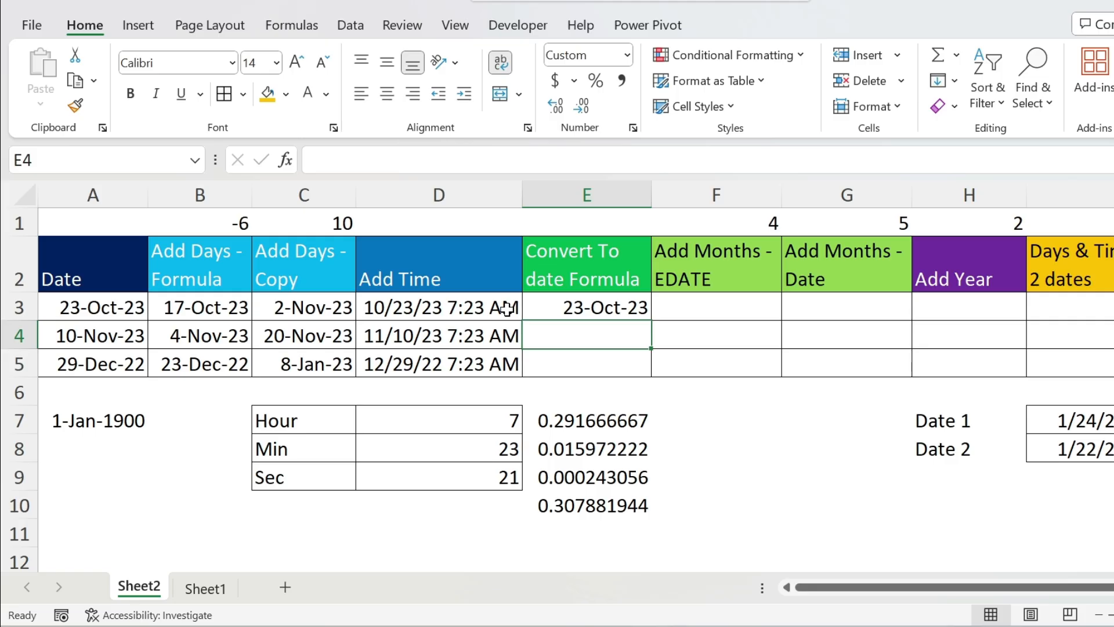
Replace the fixed year in E3's DATE formula with YEAR(A3)
left_click(597, 307)
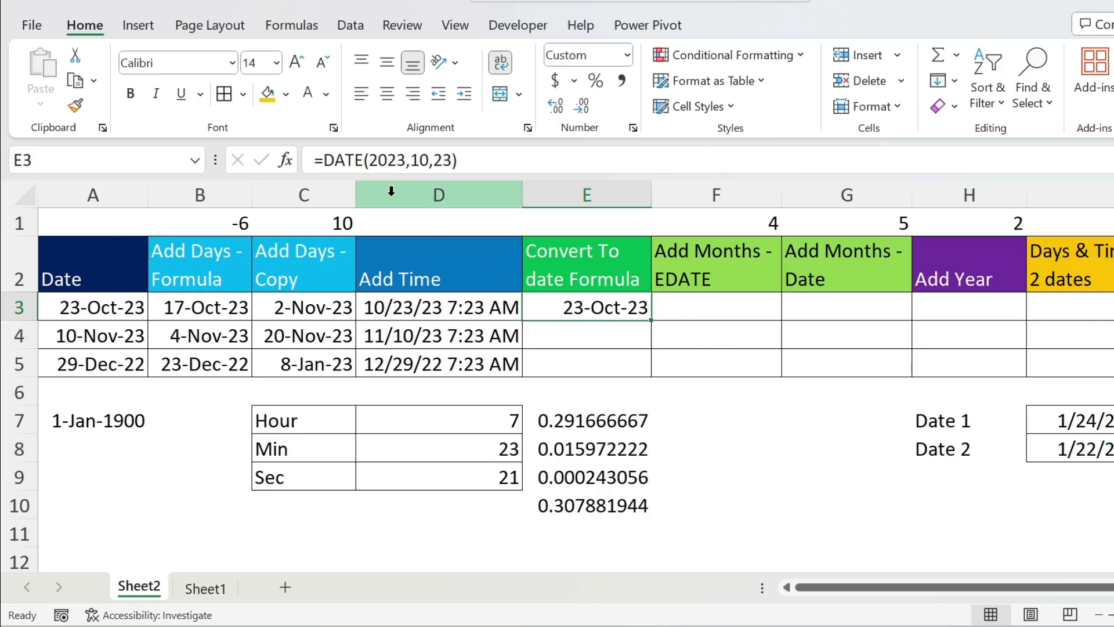
double_click(387, 161)
type("year")
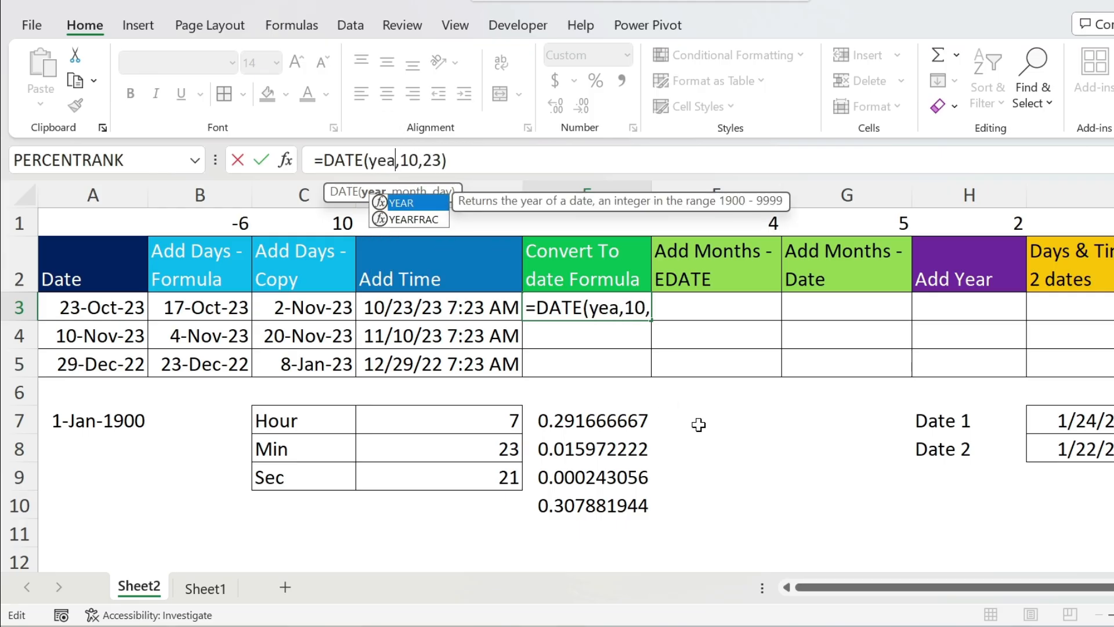
type("(")
left_click(103, 304)
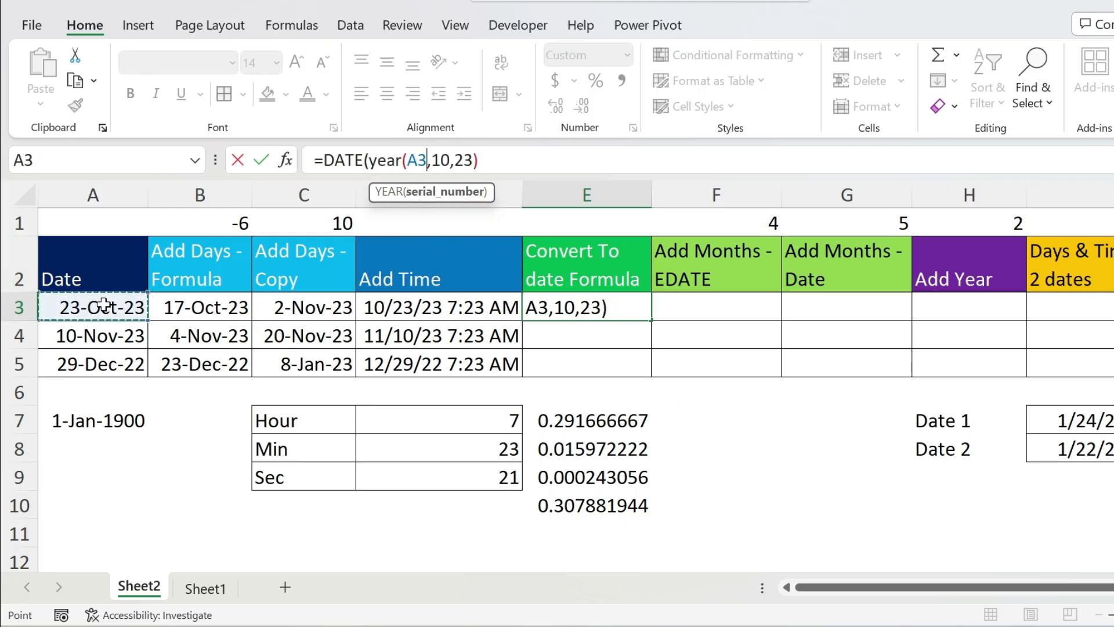
type(")")
Replace the fixed month in E3's DATE formula with MONTH(A3)
double_click(443, 161)
type("month(")
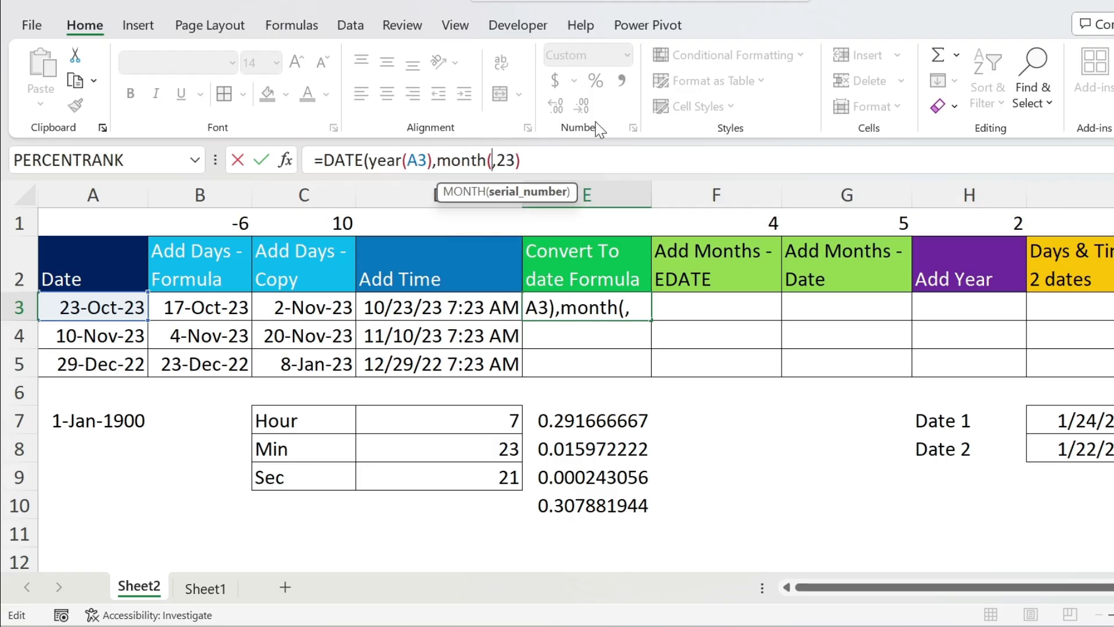
left_click(122, 303)
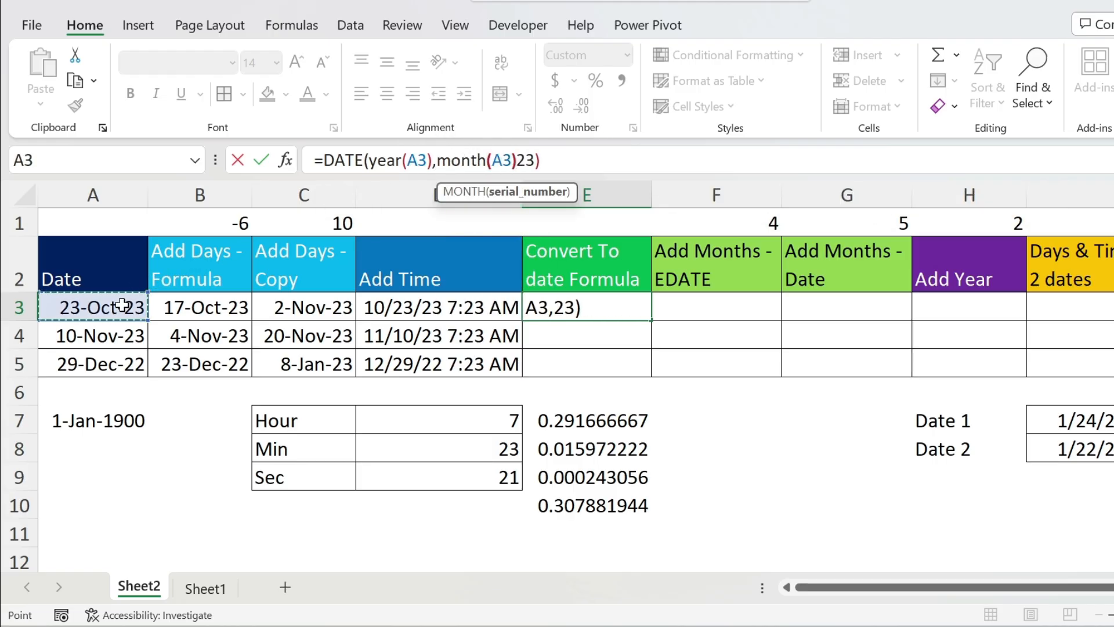
type(")")
Replace the fixed day in E3's DATE formula with DAY(A3) and fill the formula down to E5
double_click(532, 161)
type("day(")
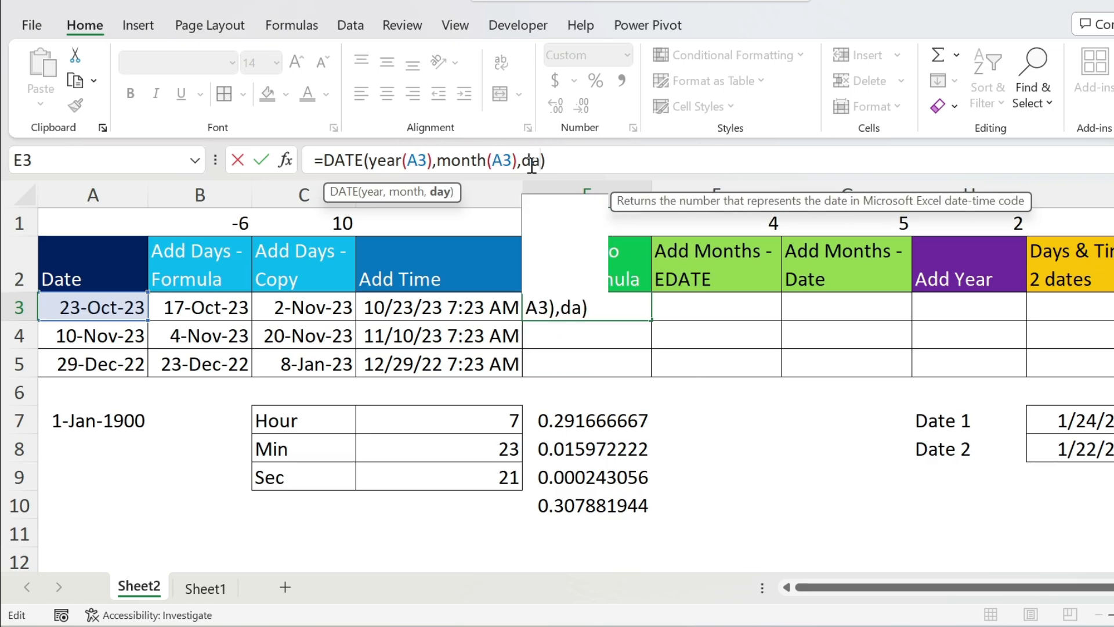
left_click(118, 310)
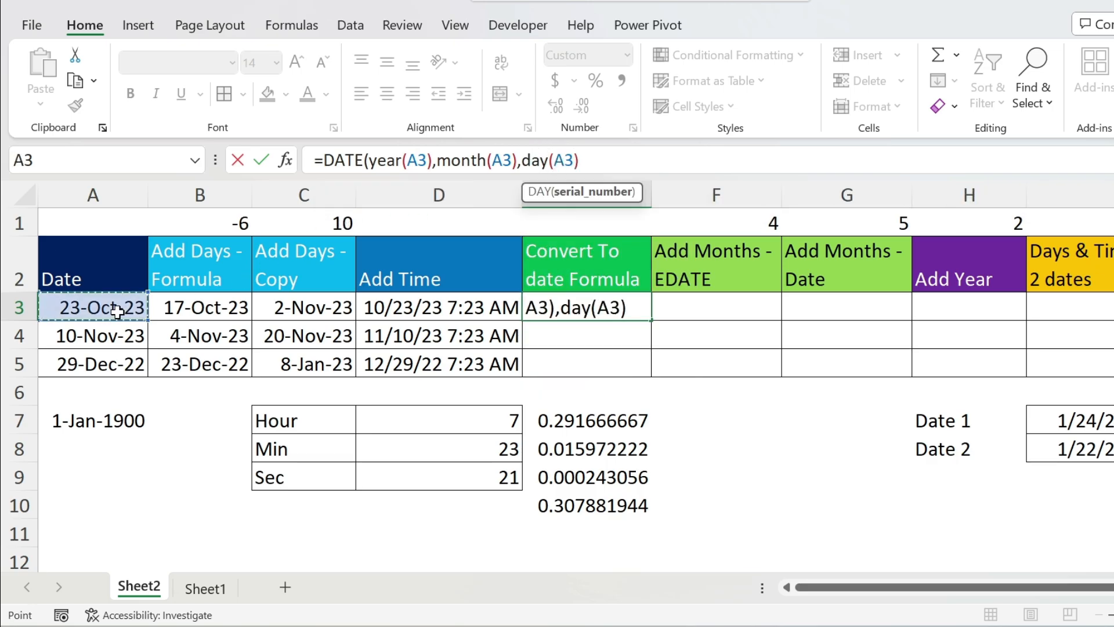
type(")")
key("Return")
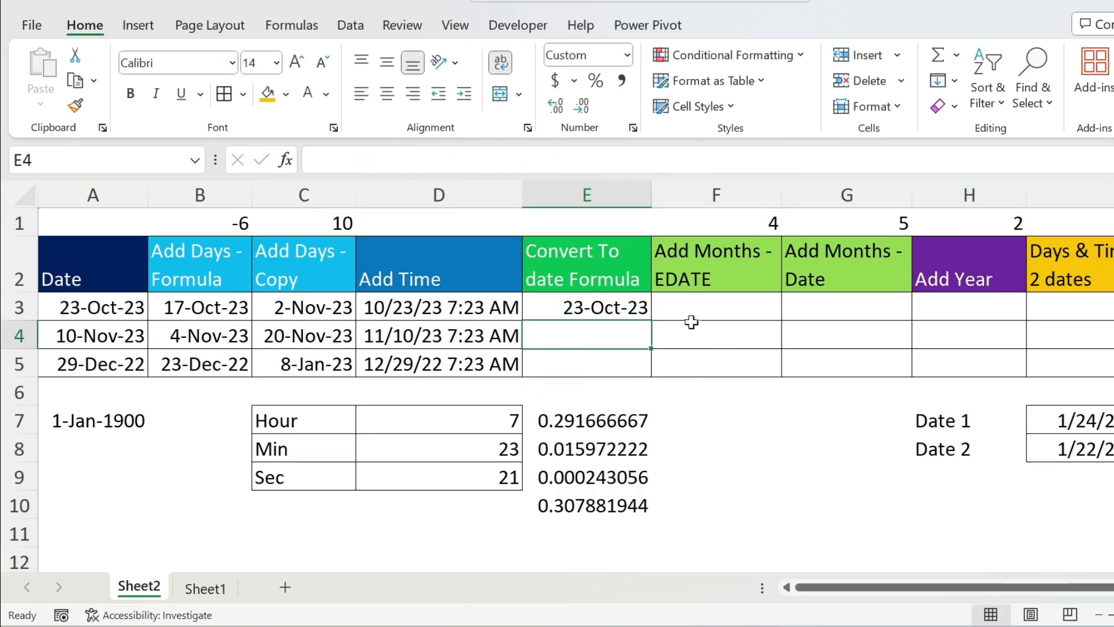
key("Up")
left_click_drag(653, 325, 654, 376)
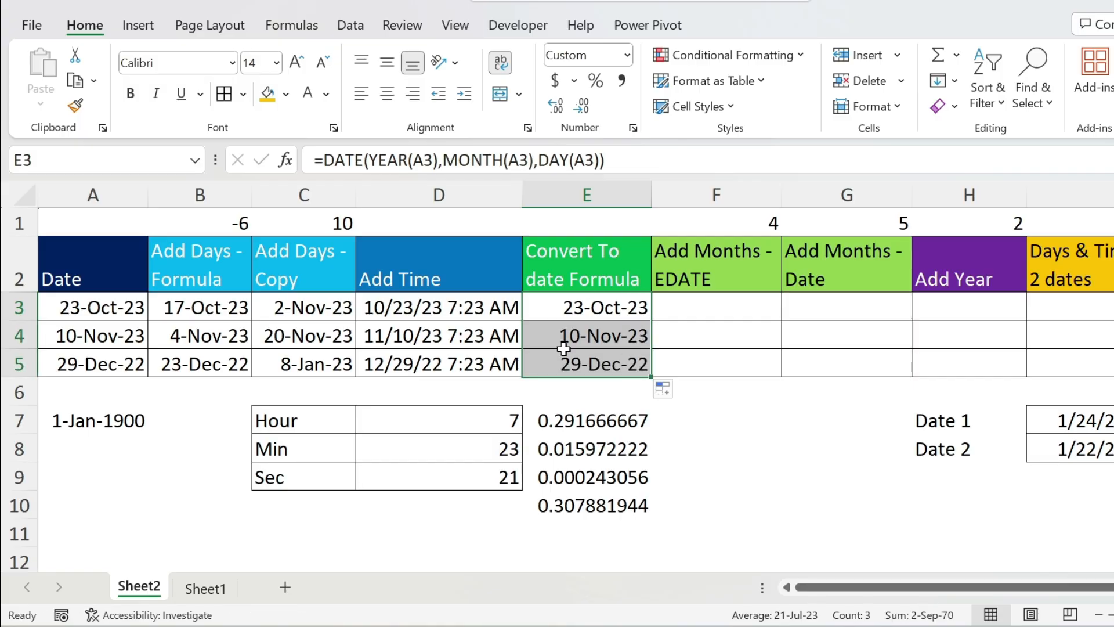
Add months to the date in F3 with the formula =EDATE(A3,$F$1) and fill it down to F5
left_click(713, 308)
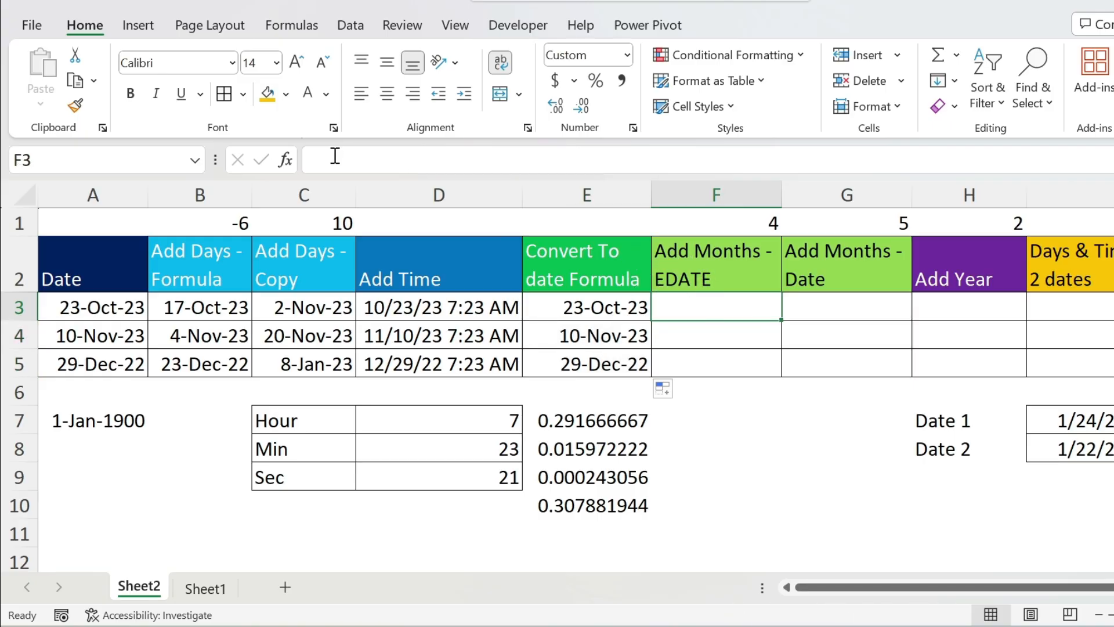
type("=eda")
type("te(")
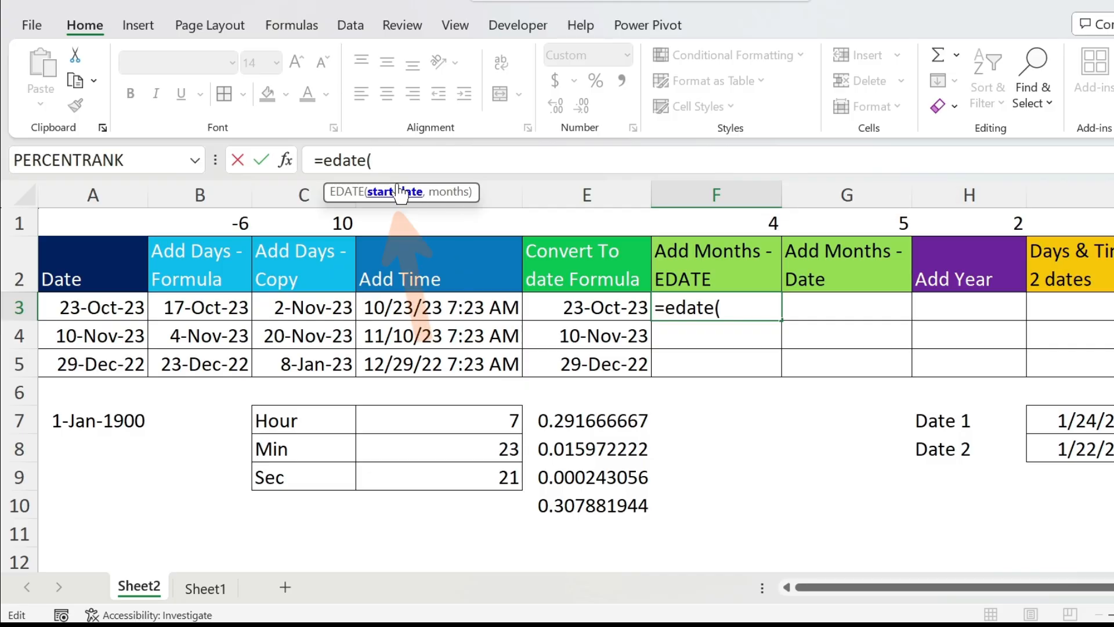
left_click(84, 301)
type(",")
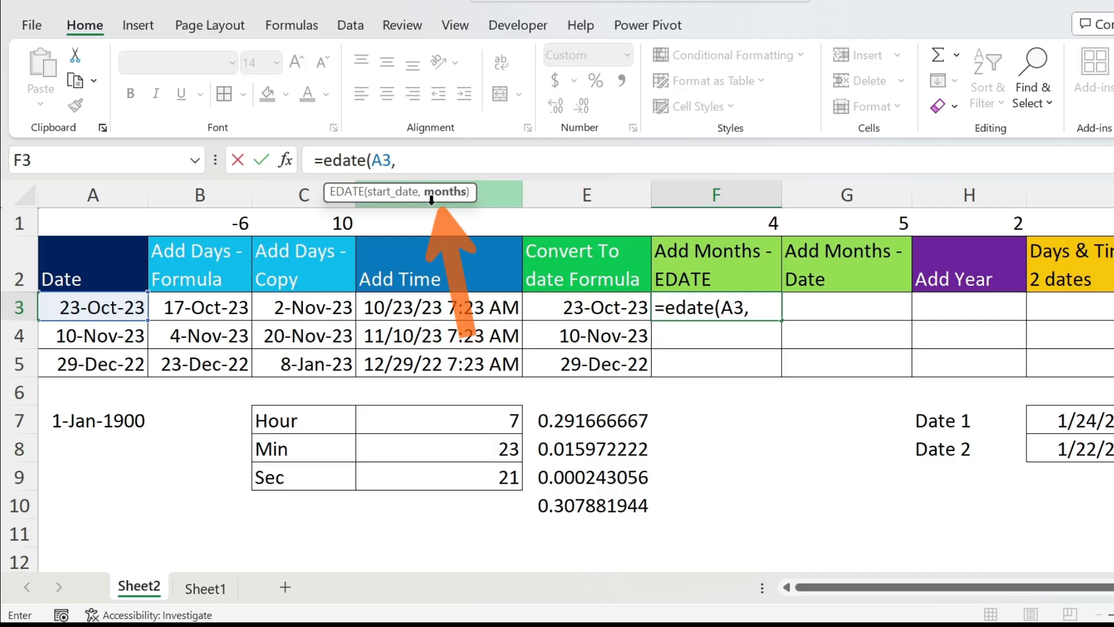
left_click(723, 227)
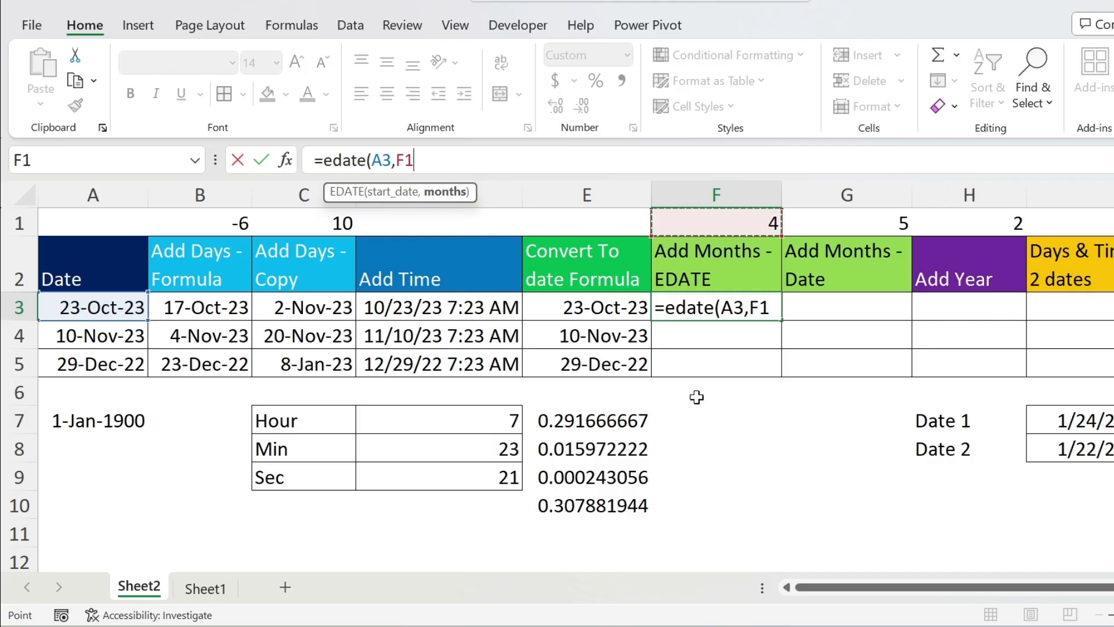
key("F4")
type(")")
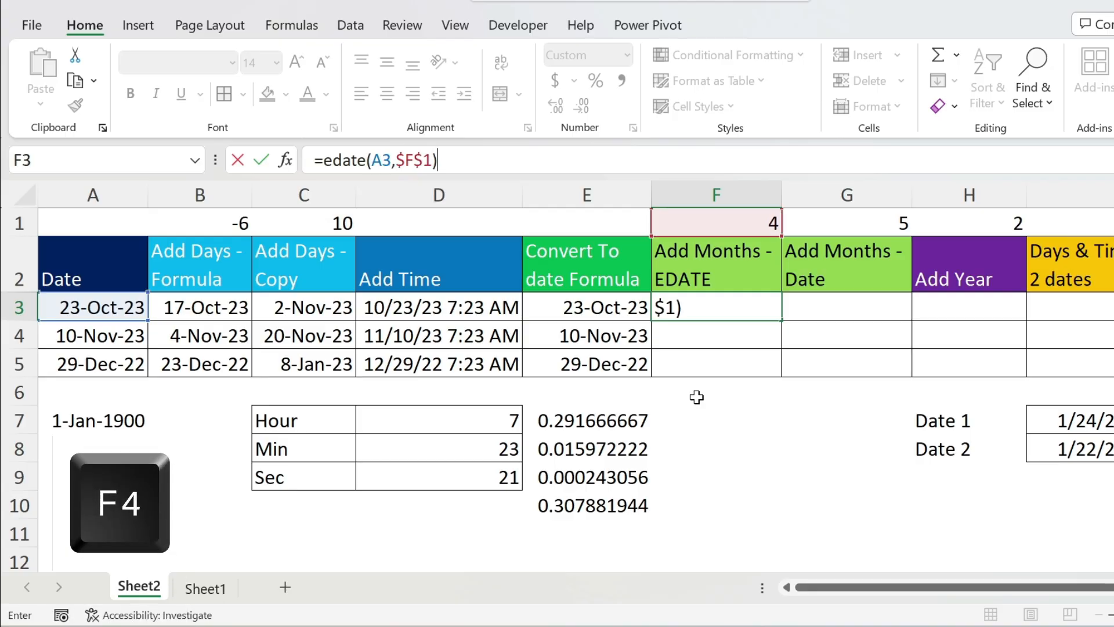
key("Return")
left_click(778, 308)
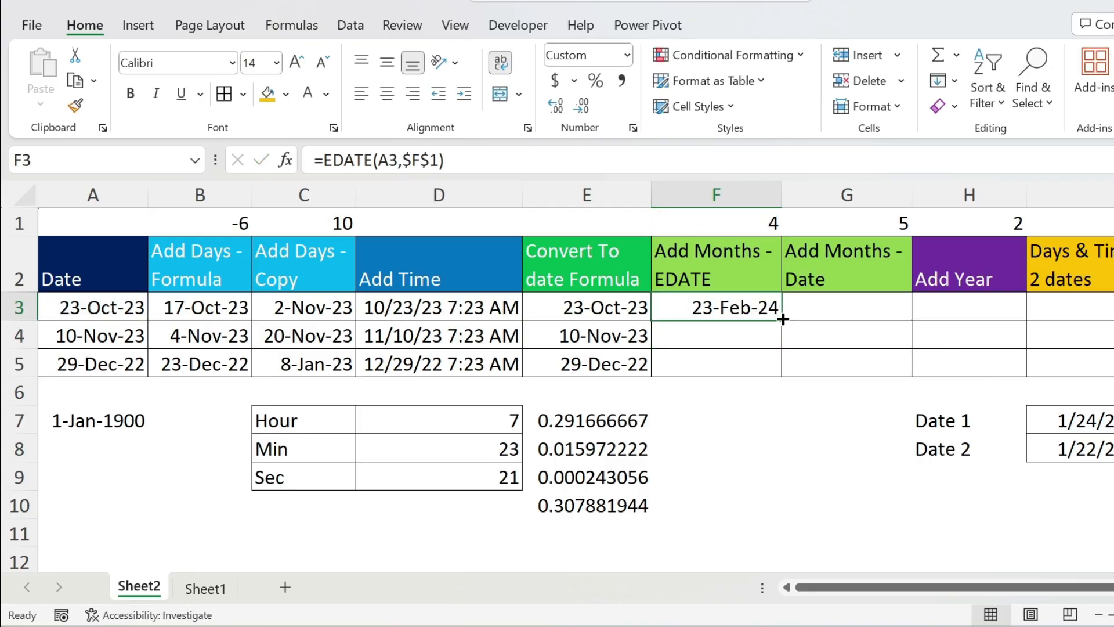
double_click(782, 320)
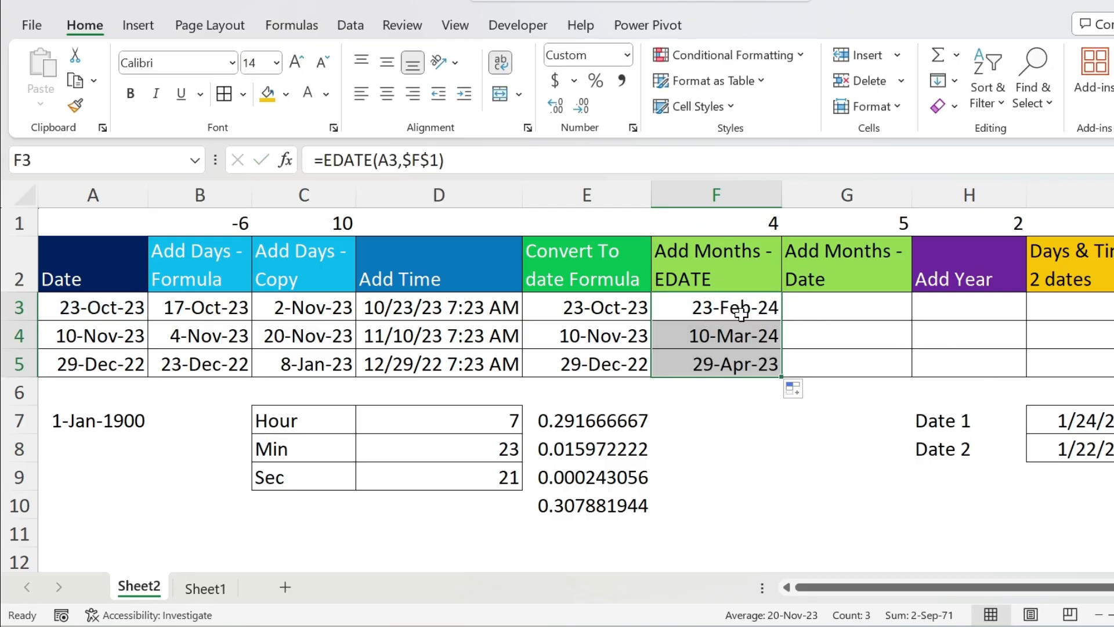
Set the number of months in F1 to -1
left_click(730, 223)
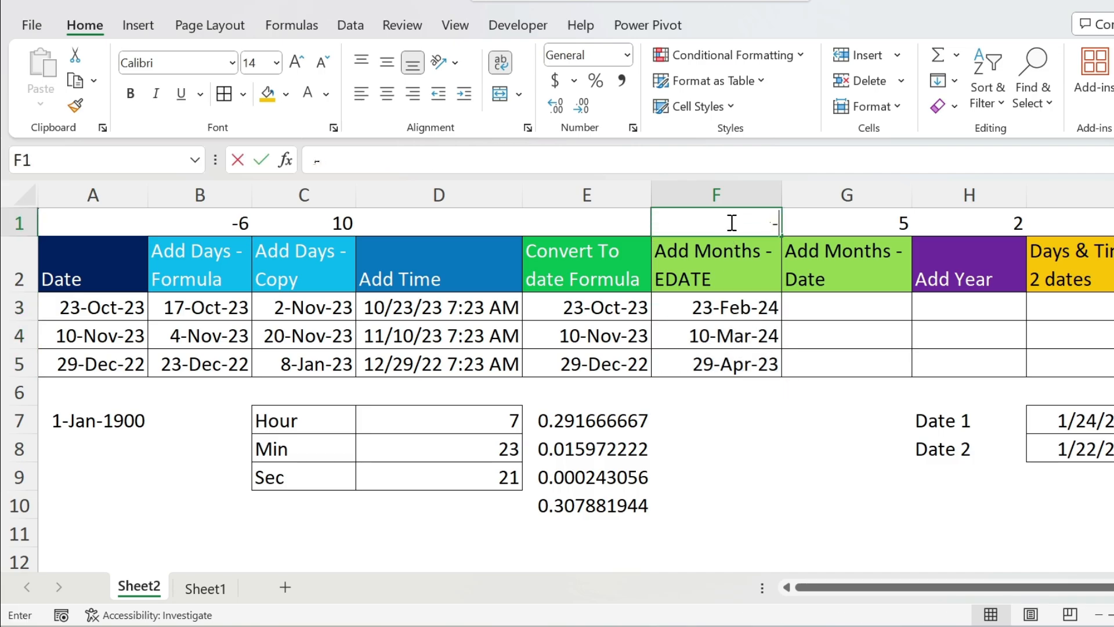
type("-1")
key("Return")
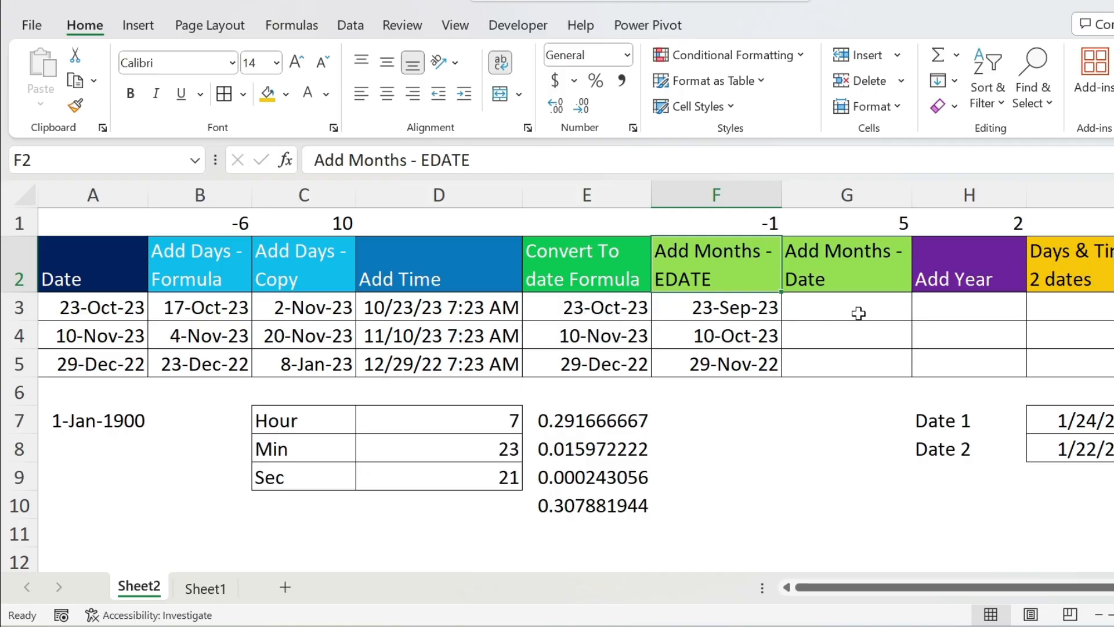
Copy the DATE formula text from E3 into G3
left_click(566, 309)
left_click_drag(606, 160, 314, 160)
key("ctrl+c")
key("Escape")
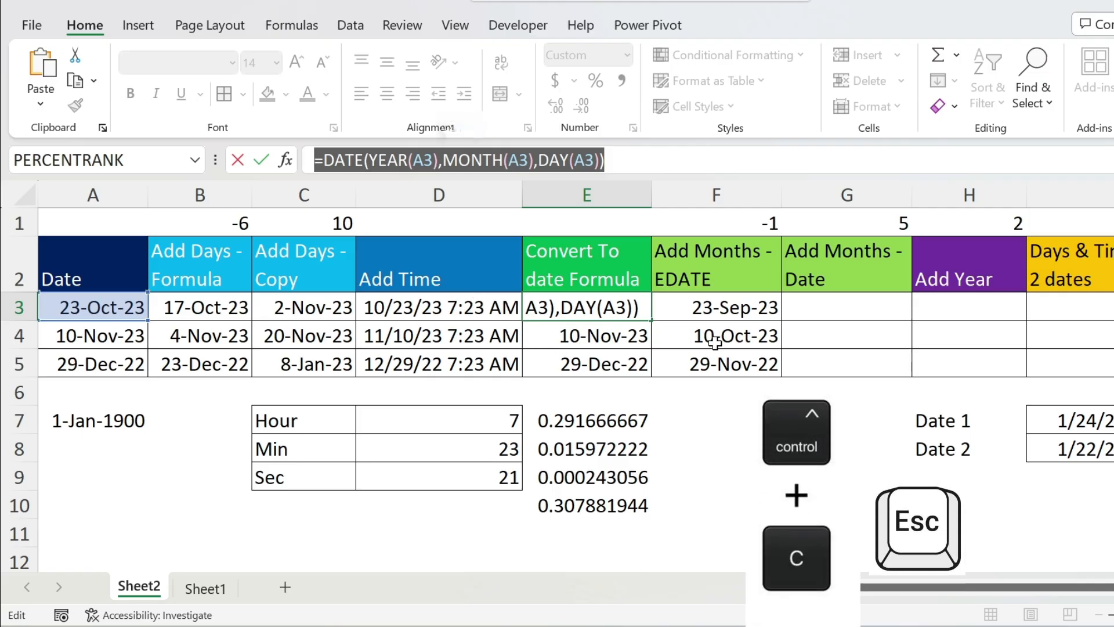
left_click(803, 305)
key("ctrl+v")
left_click(348, 163)
key("ctrl+v")
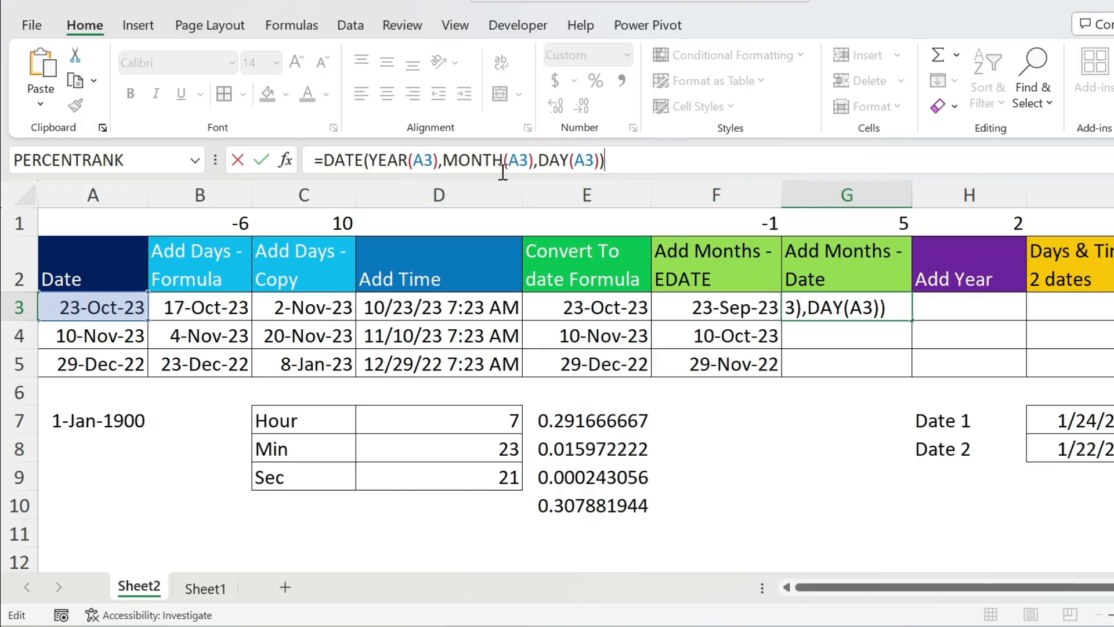
Add +$G$1 to the month argument of G3's DATE formula and fill the formula down to G5
left_click(534, 162)
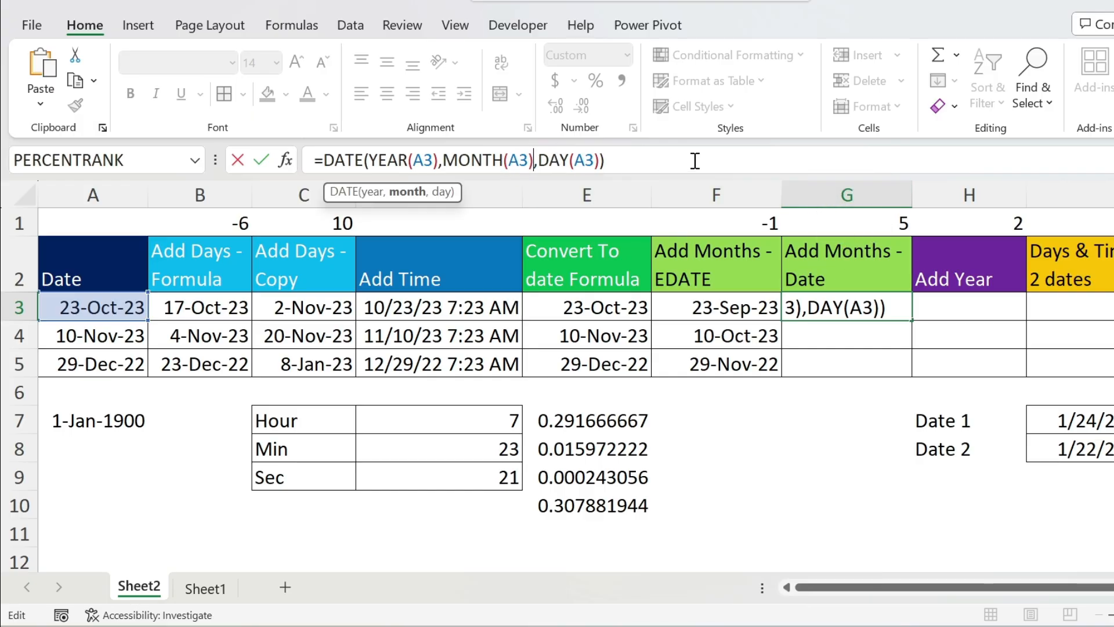
type("+")
left_click(883, 220)
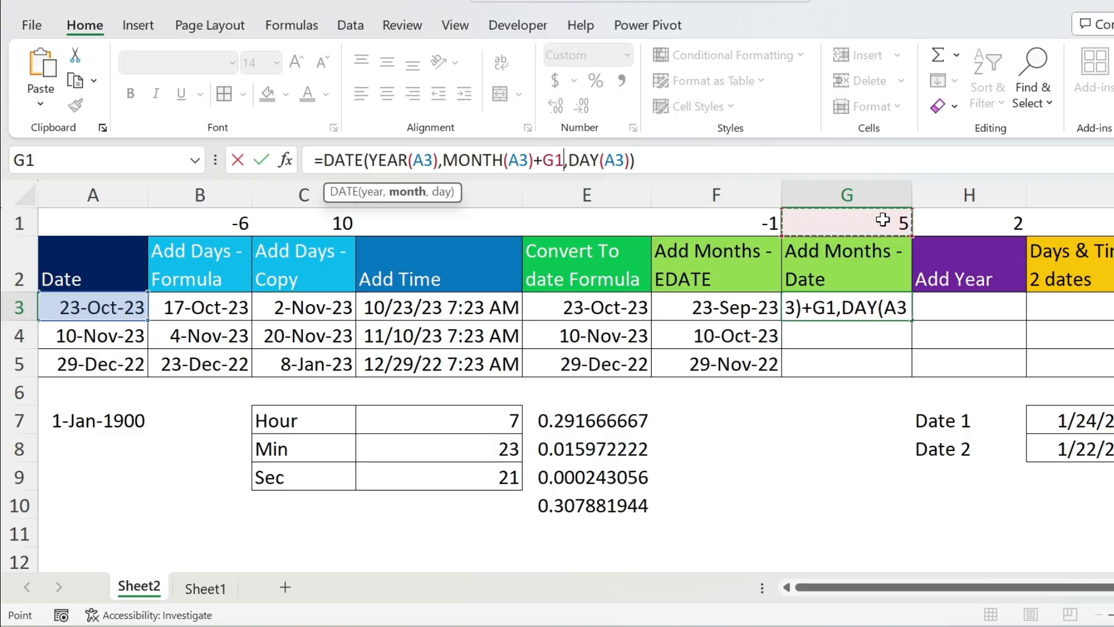
key("F4")
key("Return")
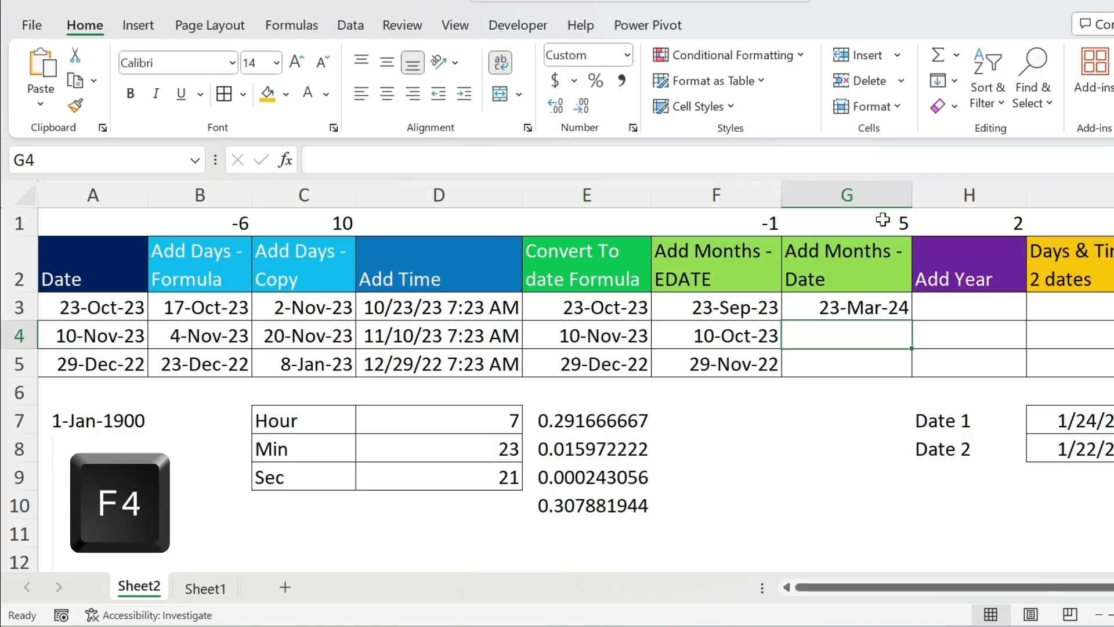
left_click(849, 305)
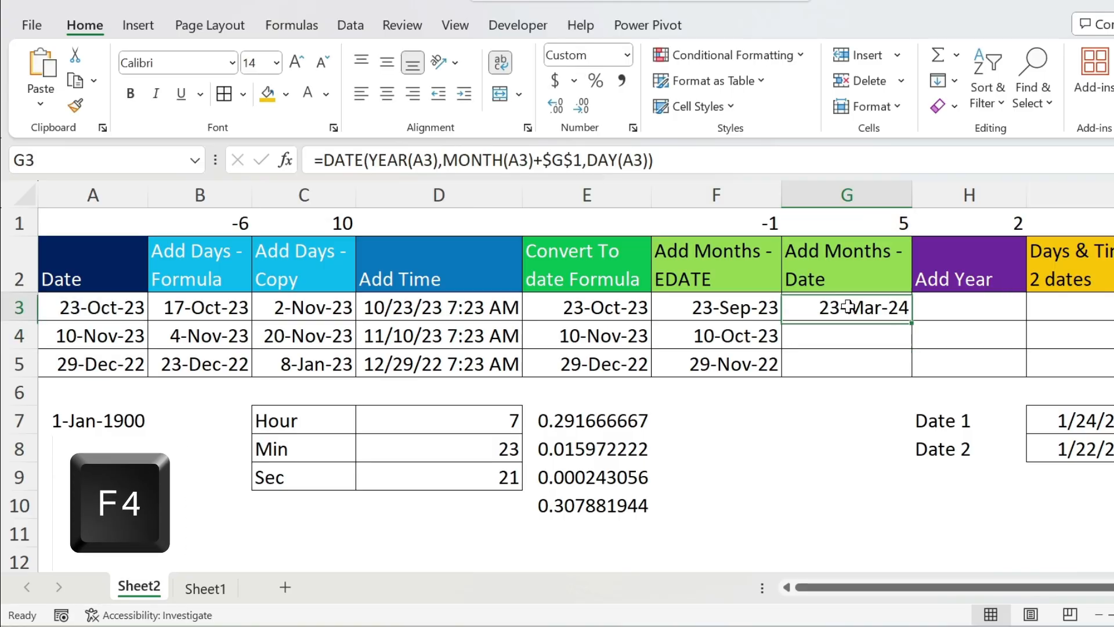
double_click(912, 322)
Set the number of months in F1 to 5
left_click(755, 216)
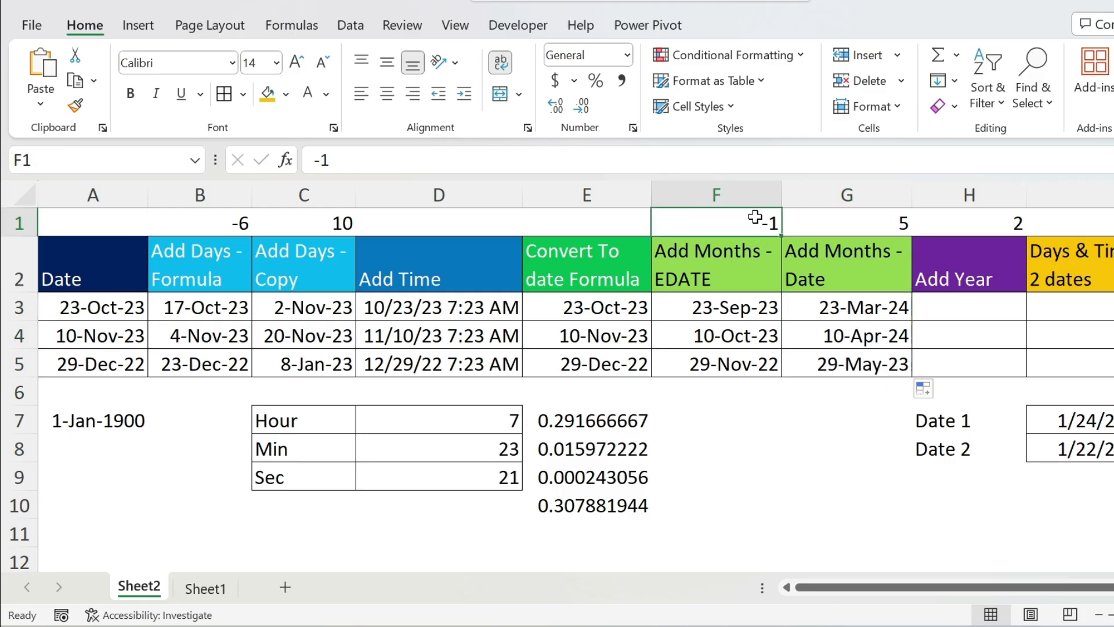
type("5")
key("Return")
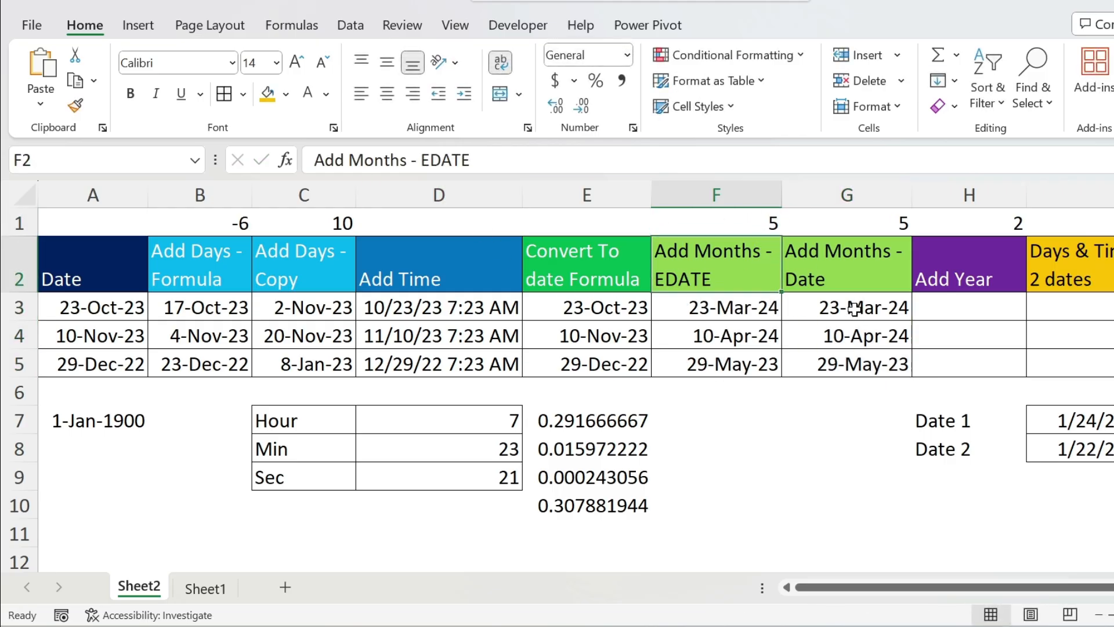
Try adding 5 to the day argument of G3's DATE formula and remove the addition again
left_click(854, 308)
left_click(651, 160)
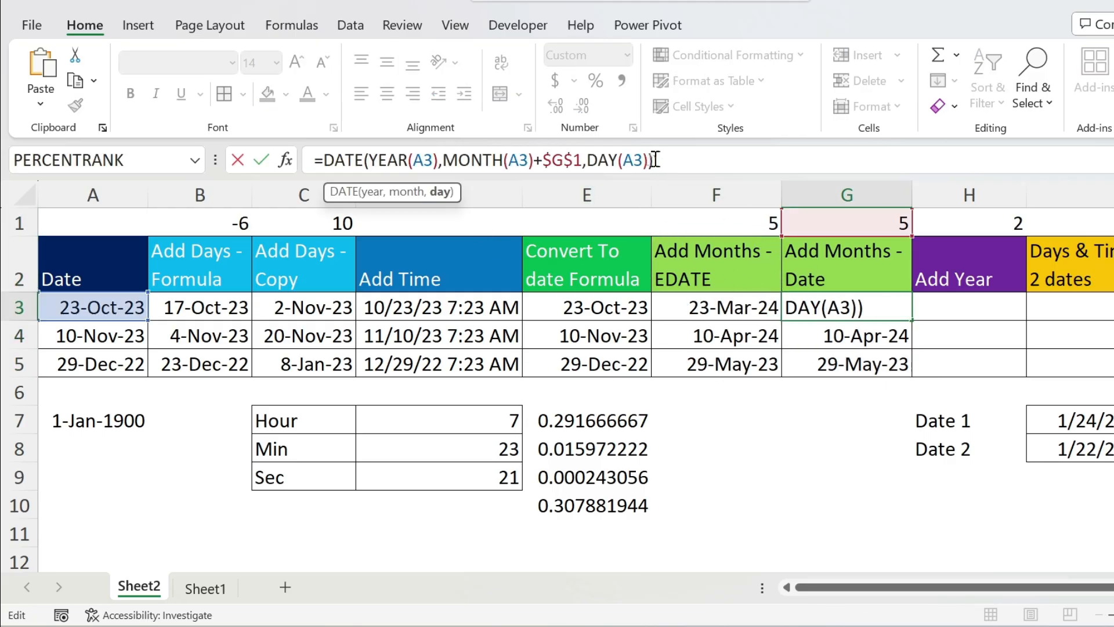
type("+")
type("5")
key("BackSpace")
key("BackSpace")
key("Return")
key("Up")
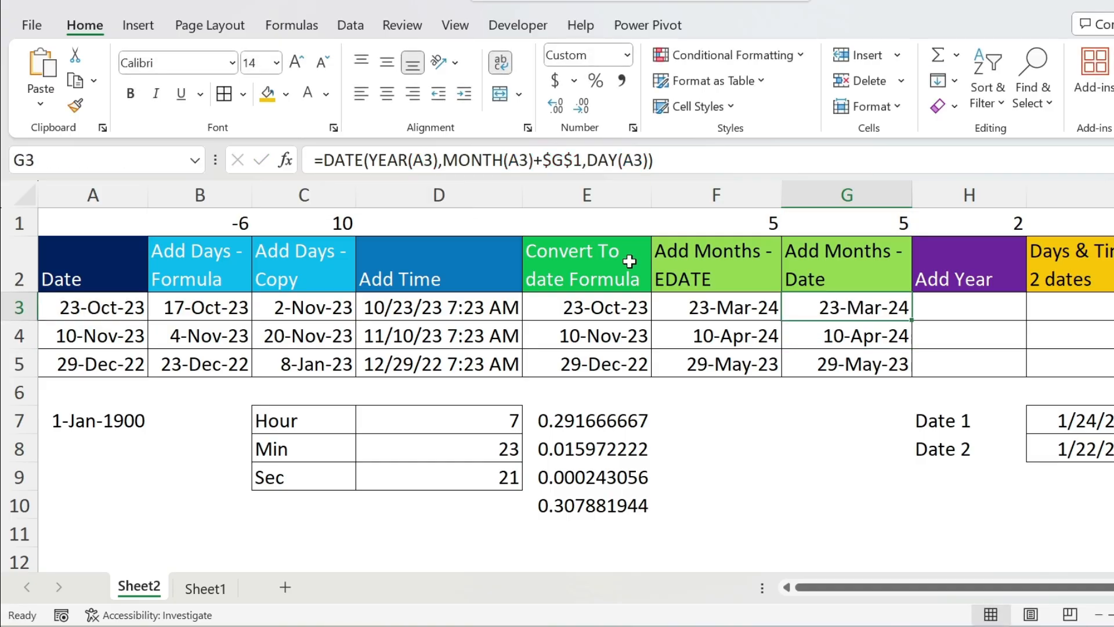
Put E3's formula =DATE(YEAR(A3),MONTH(A3),DAY(A3)) into H3 in the Add Year column
left_click(593, 306)
double_click(593, 306)
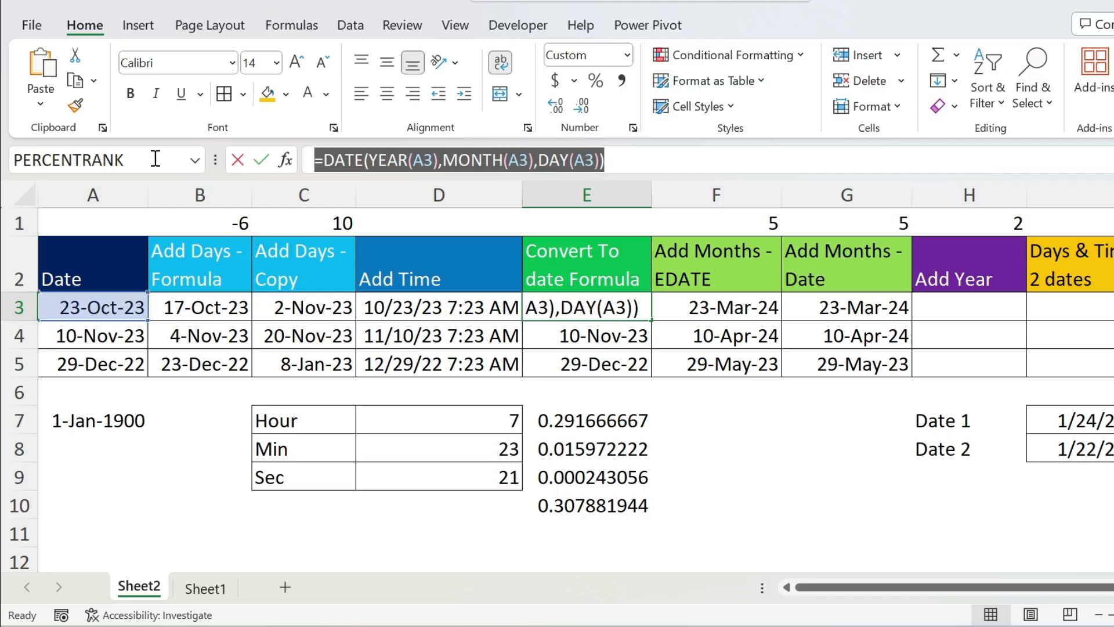
key("Escape")
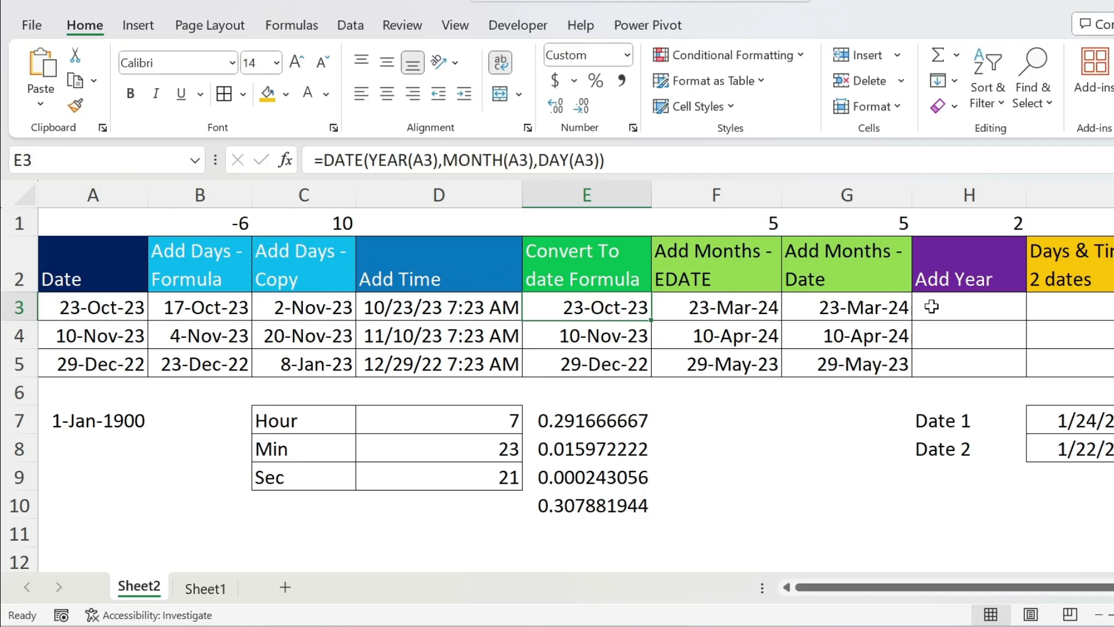
left_click(929, 307)
key("ctrl+v")
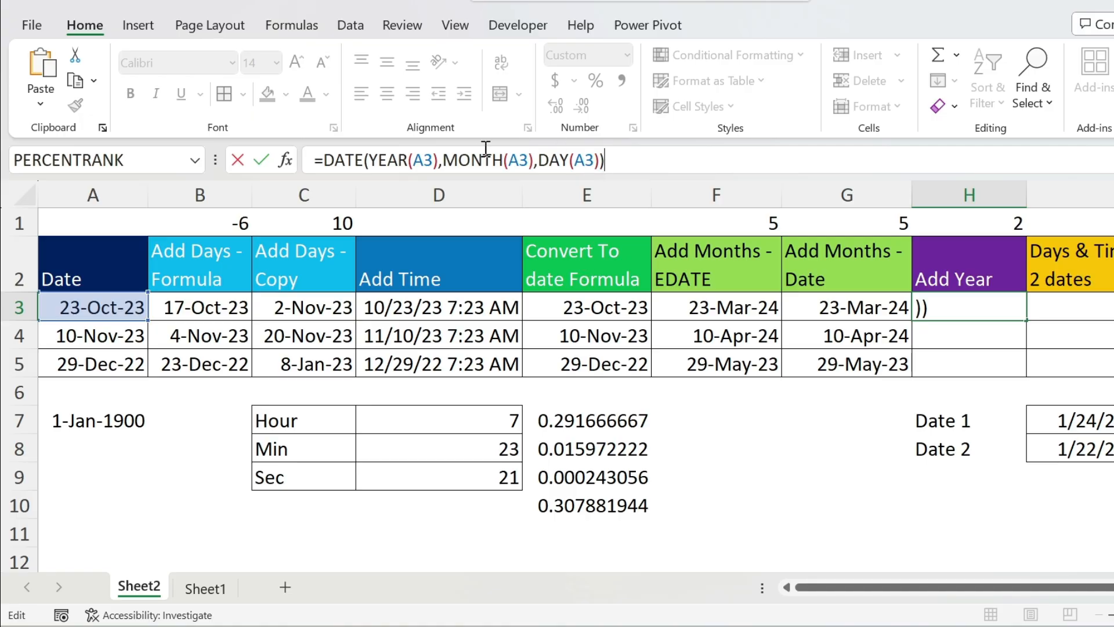
Add +$H$1 to the year argument of H3's DATE formula and fill the formula down to H5
left_click(441, 160)
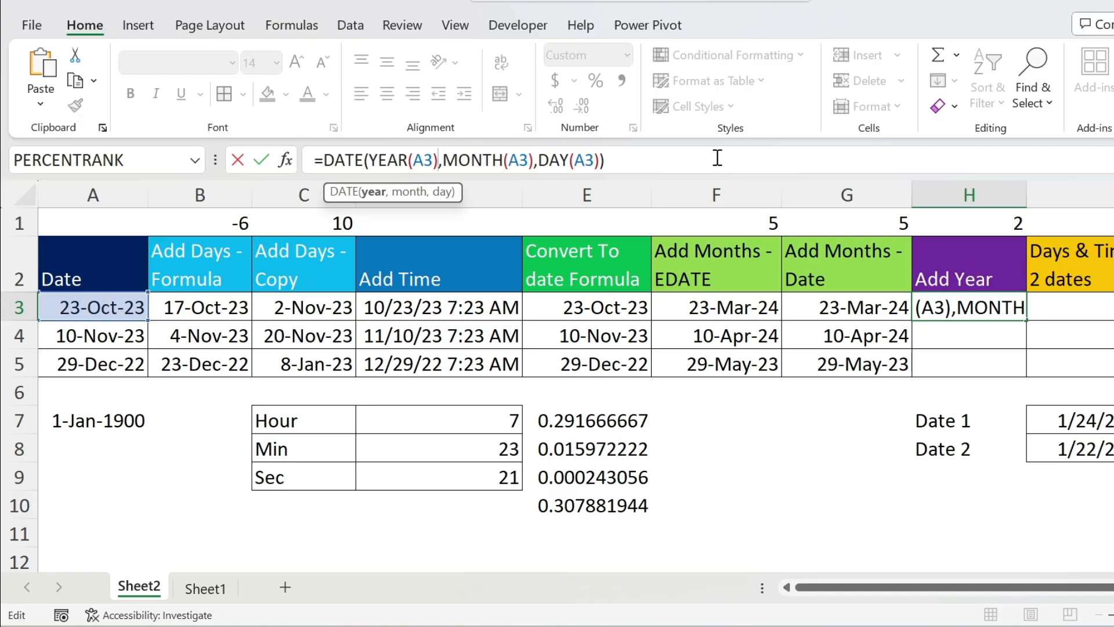
type("+")
left_click(1004, 224)
key("F4")
key("Return")
left_click(1021, 317)
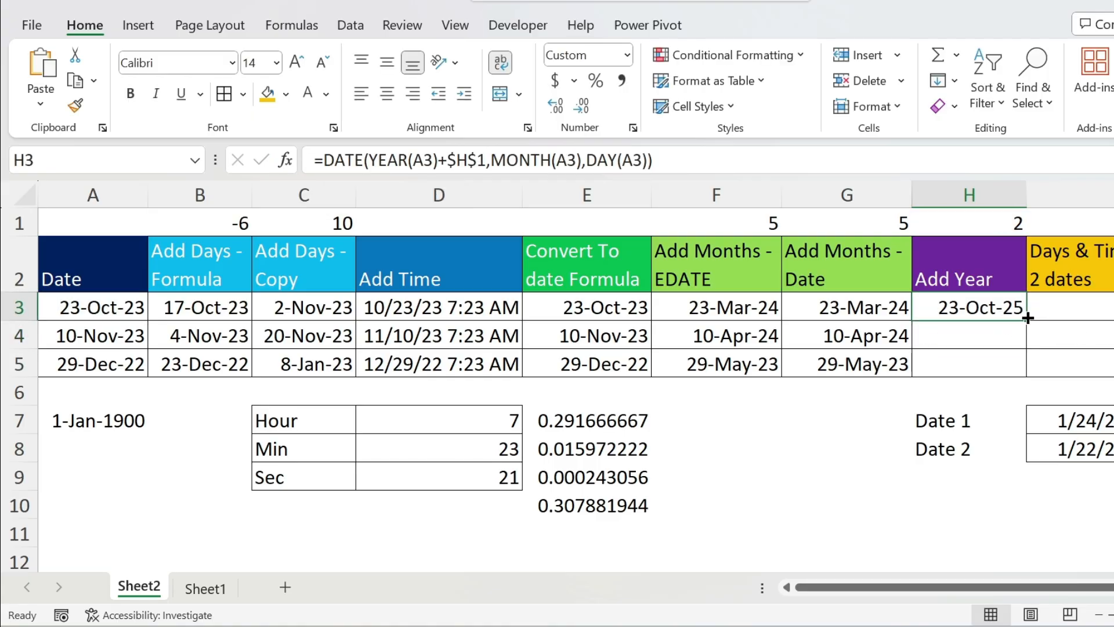
double_click(1026, 319)
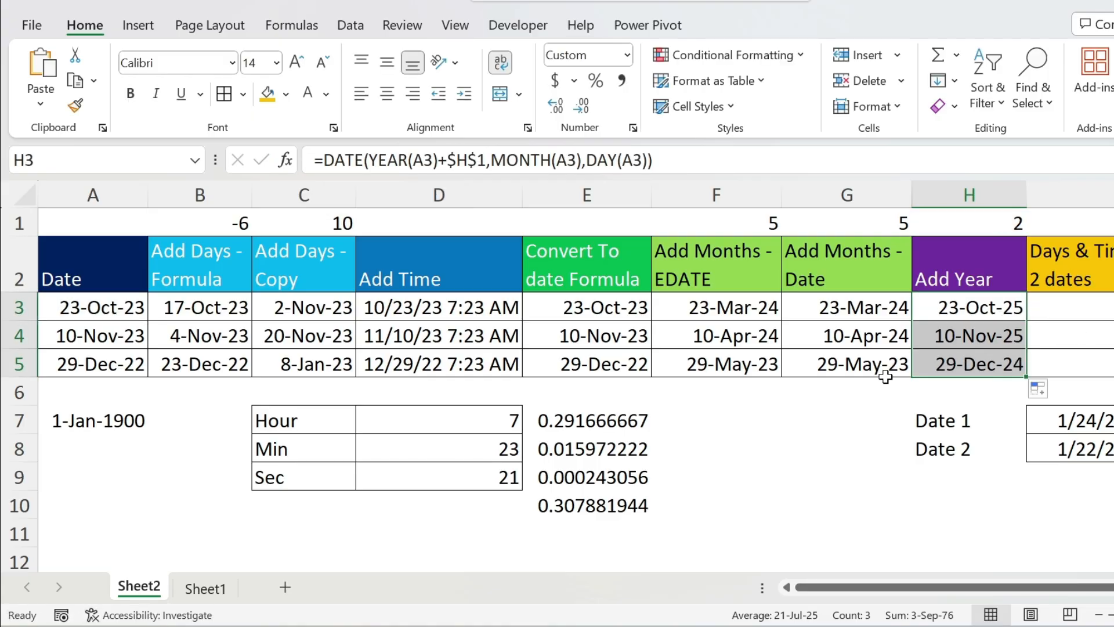
Calculate the difference between Date 1 and Date 2 in I3 with =I7-I8 and apply the comma number style
key("Right")
key("Right")
key("Right")
key("Right")
key("Right")
key("Right")
key("Right")
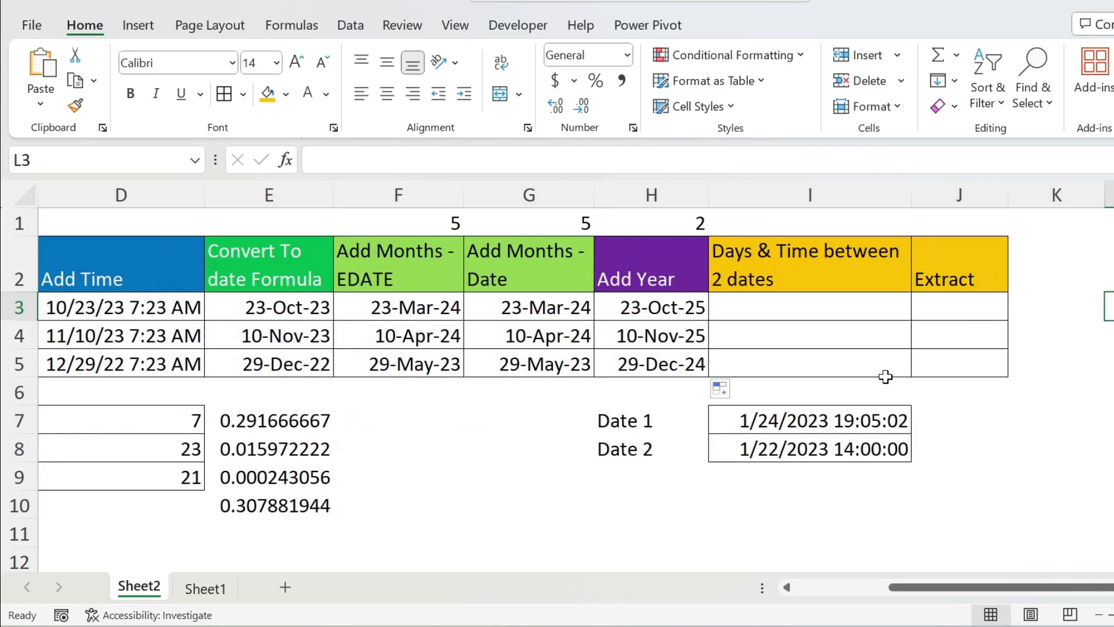
key("Right")
key("Right")
key("Right")
key("Right")
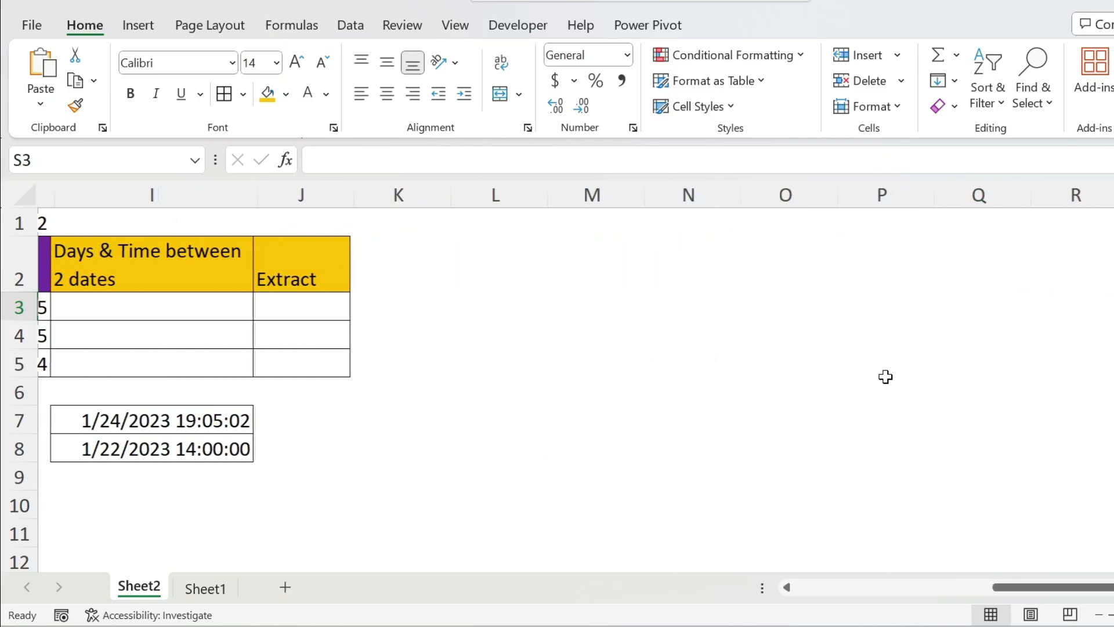
left_click(101, 422)
key("Left")
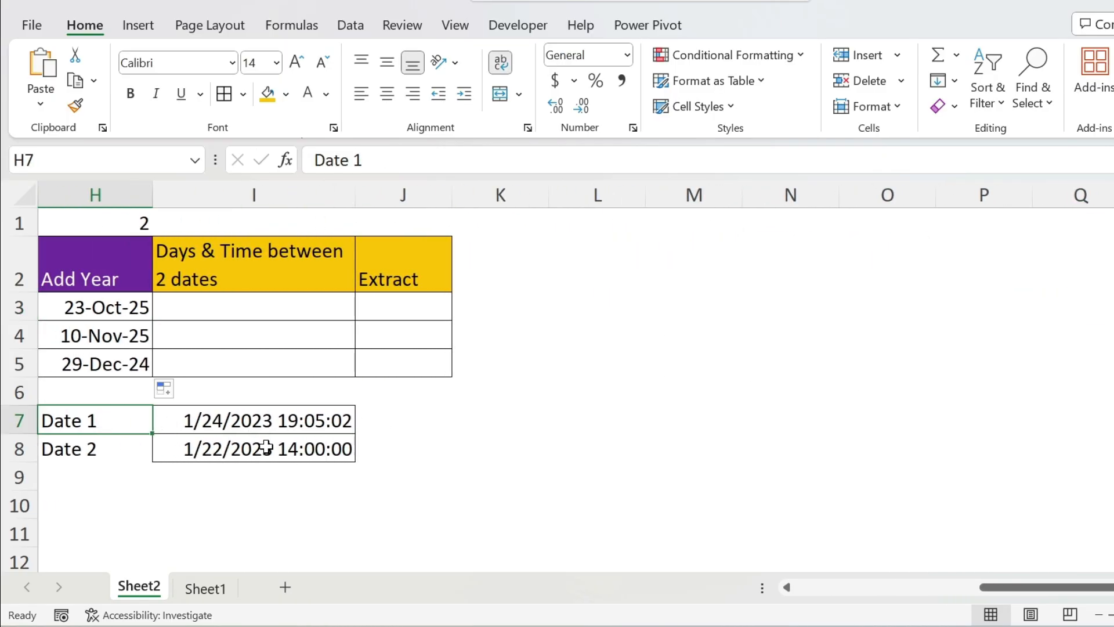
left_click(231, 305)
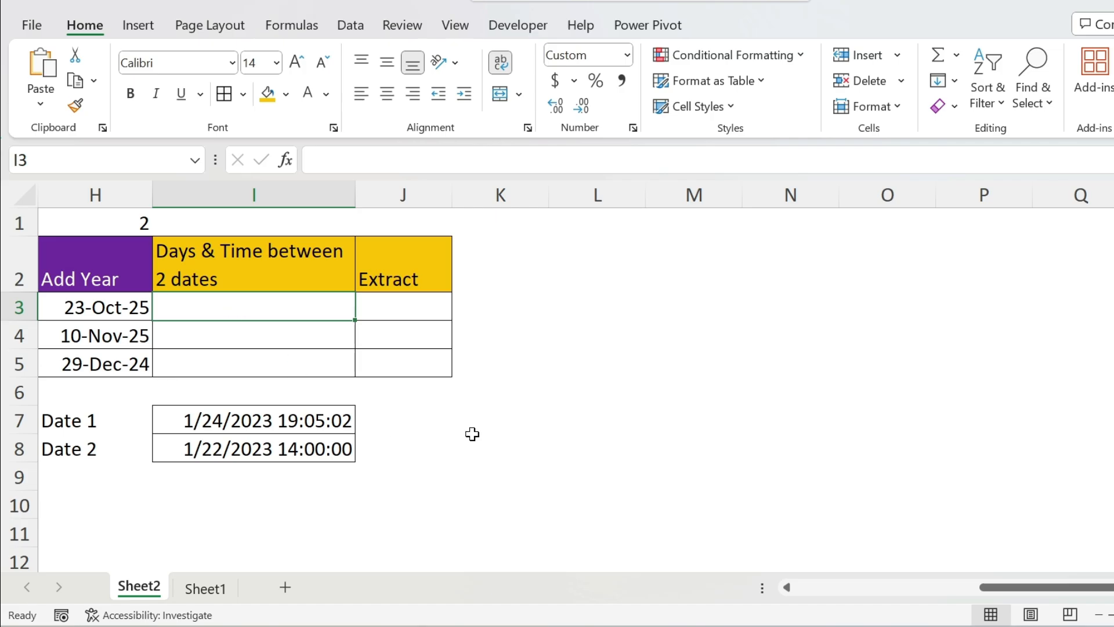
type("=")
left_click(287, 419)
type("-")
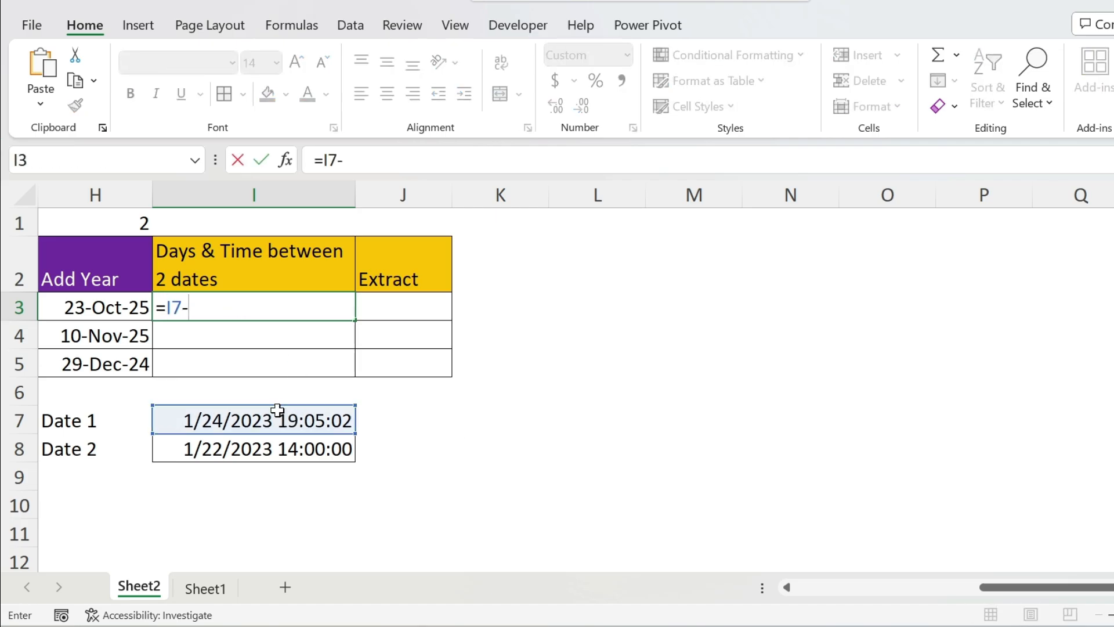
left_click(256, 447)
key("Return")
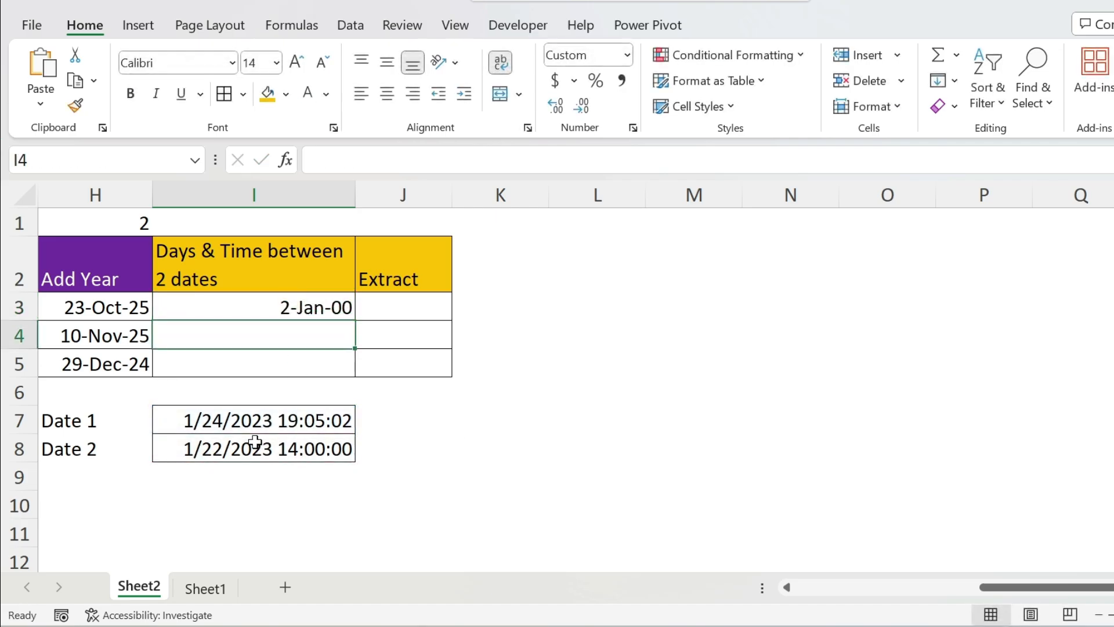
left_click(278, 309)
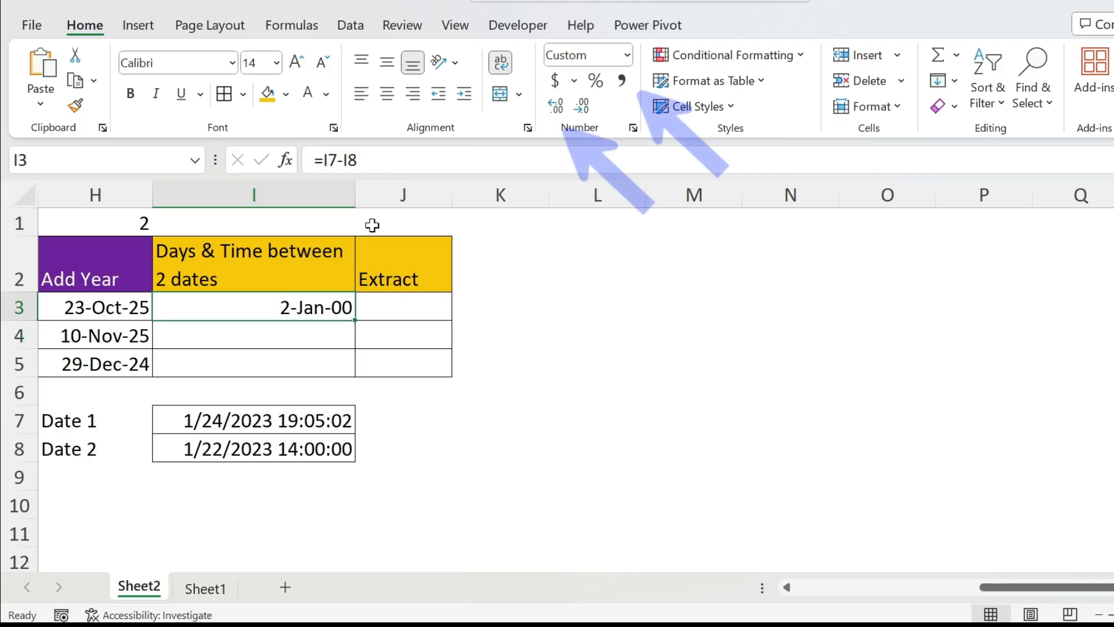
left_click(621, 84)
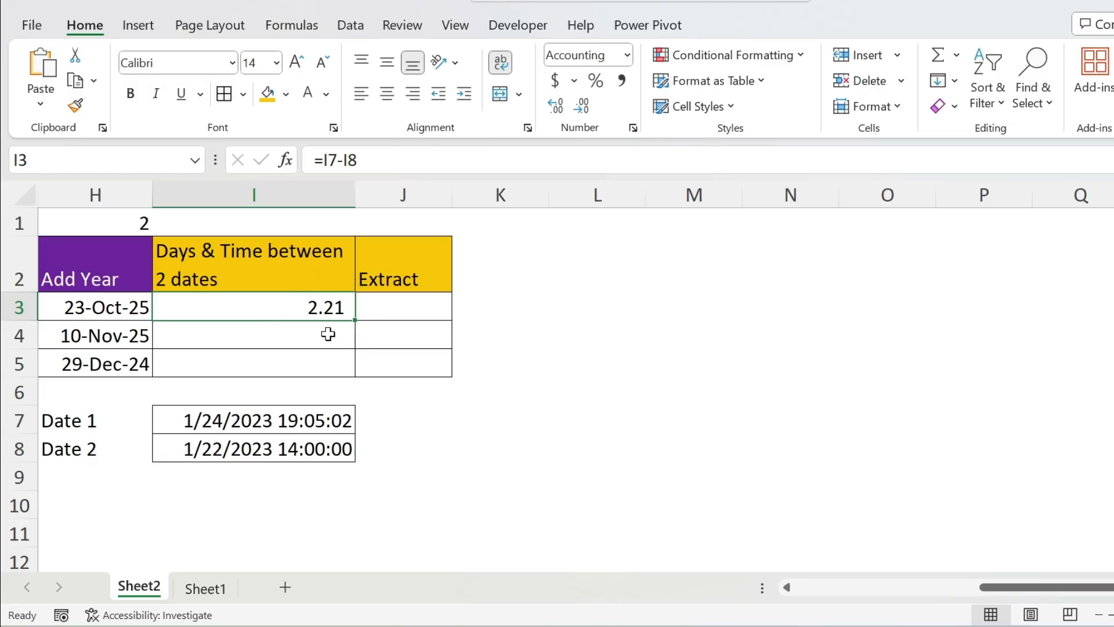
Extract the hours from I3 in J3 with =HOUR(I3) and apply the comma number style
left_click(400, 308)
type("=hour(")
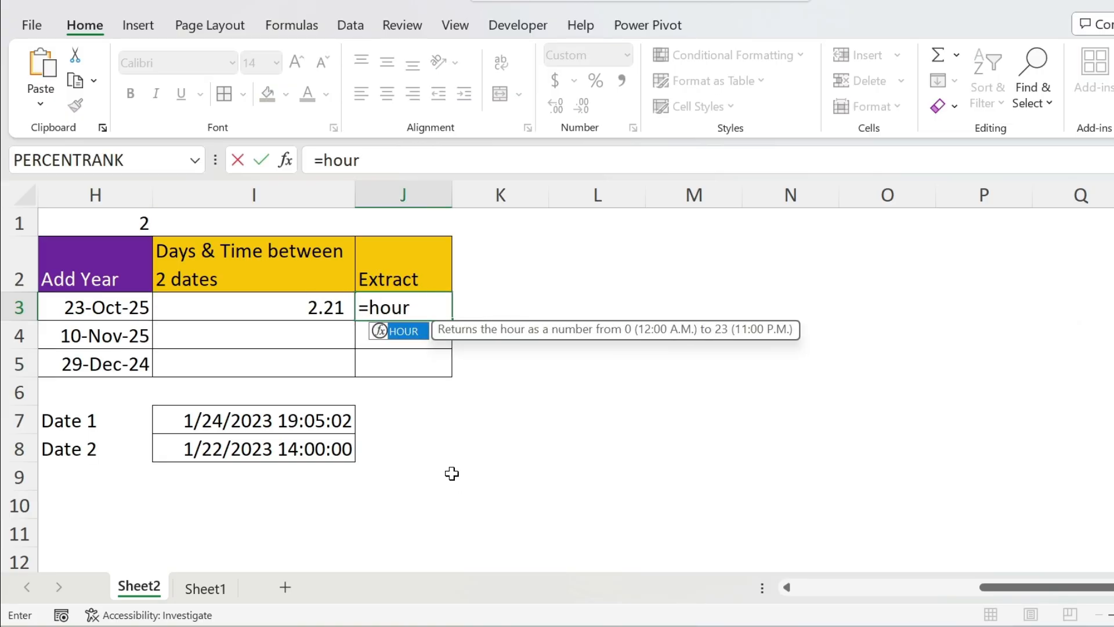
left_click(323, 308)
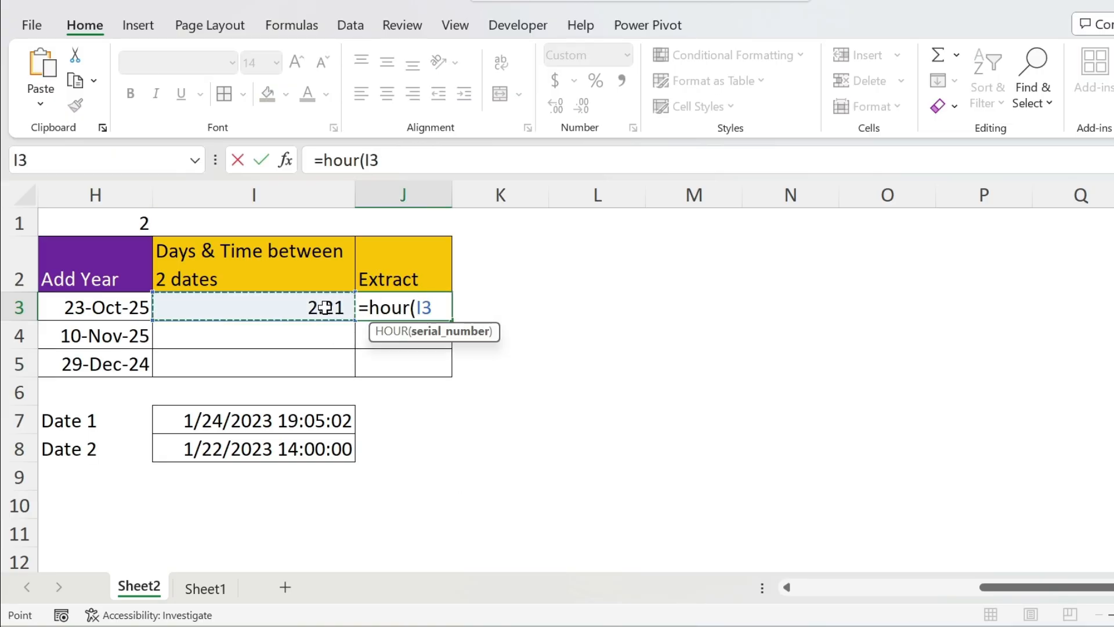
key("Return")
left_click(409, 306)
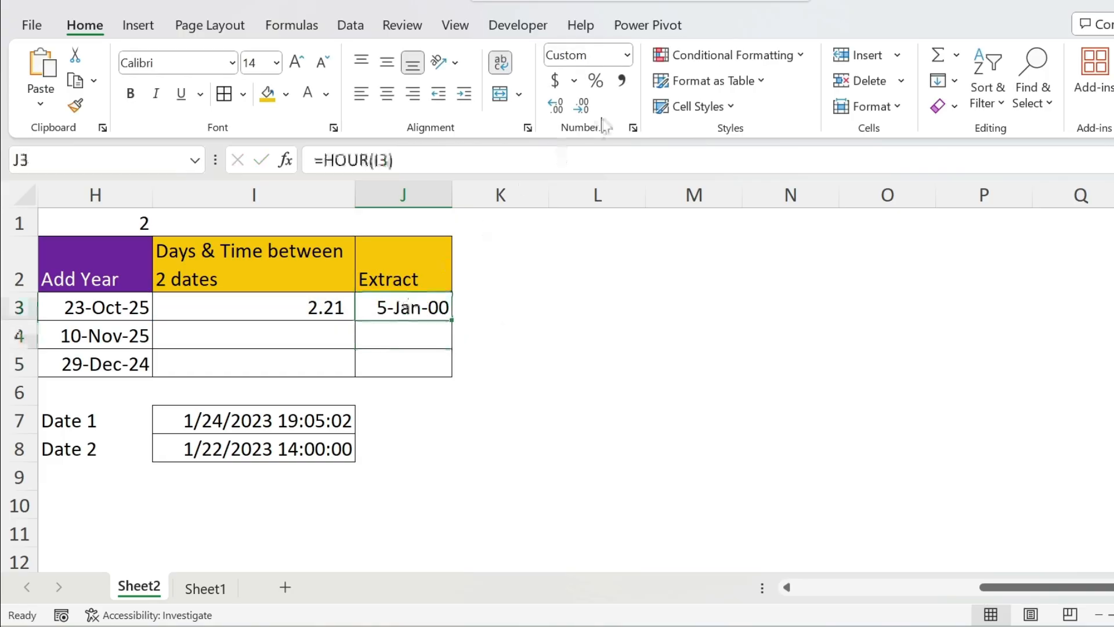
left_click(621, 80)
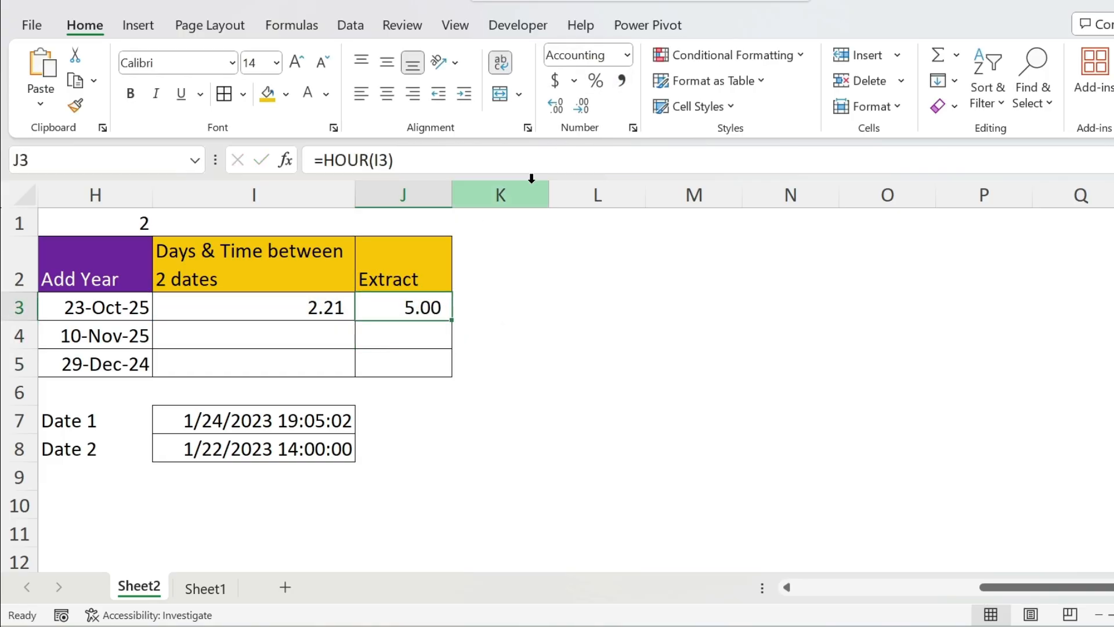
Apply J3's cell formatting to J4:J5
left_click(75, 106)
left_click_drag(385, 332, 386, 362)
left_click(558, 333)
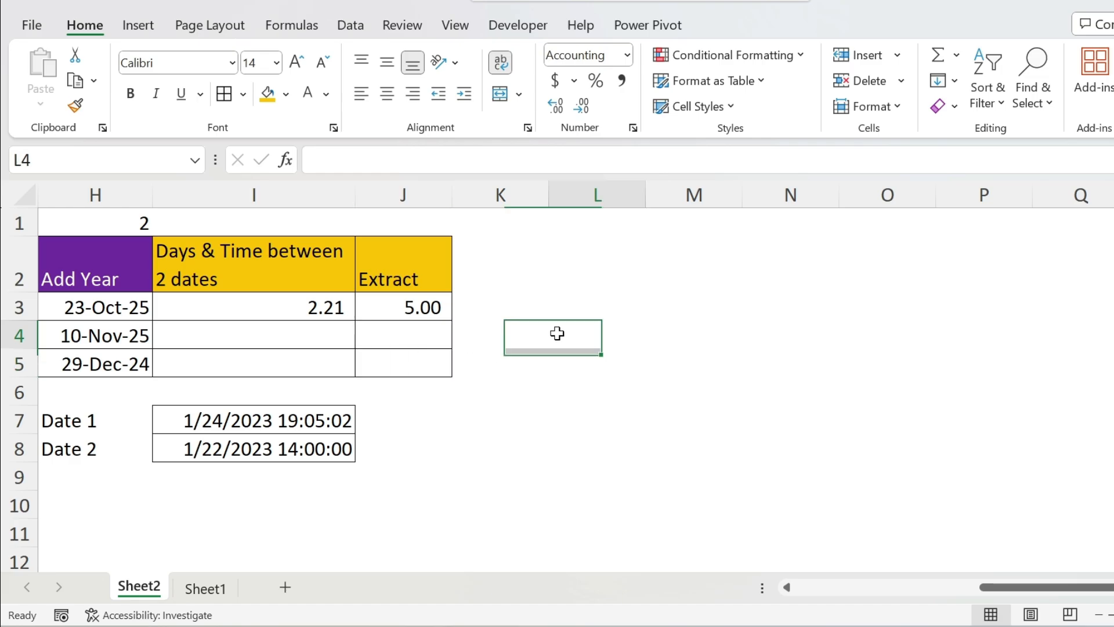
Extract the minutes from I3 in J4 with =MINUTE(I3)
left_click(417, 338)
key("F2")
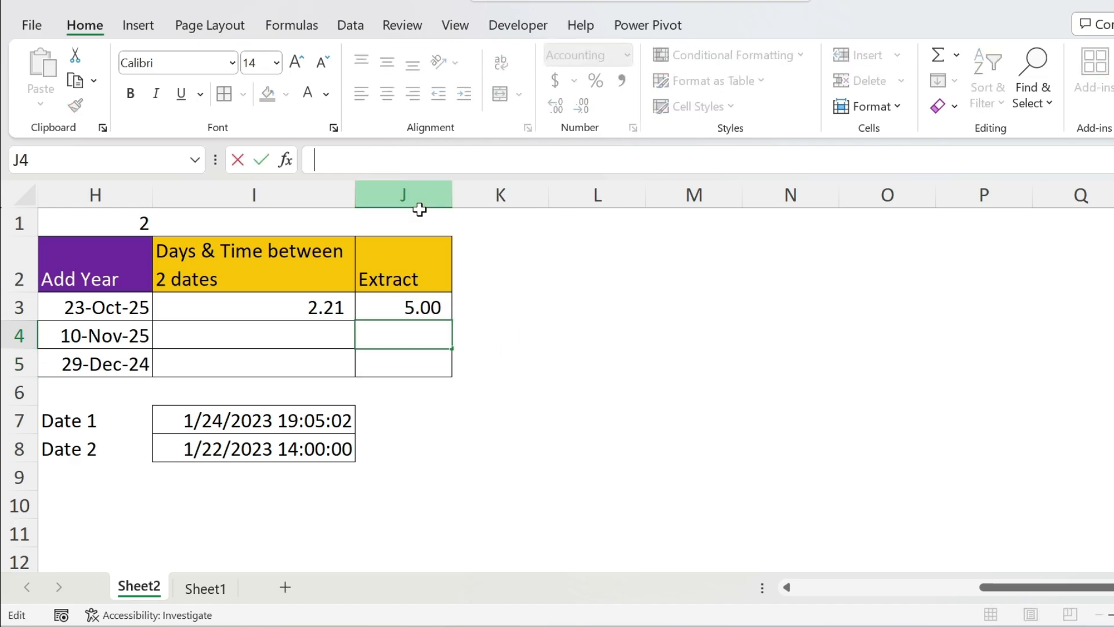
type("=minute")
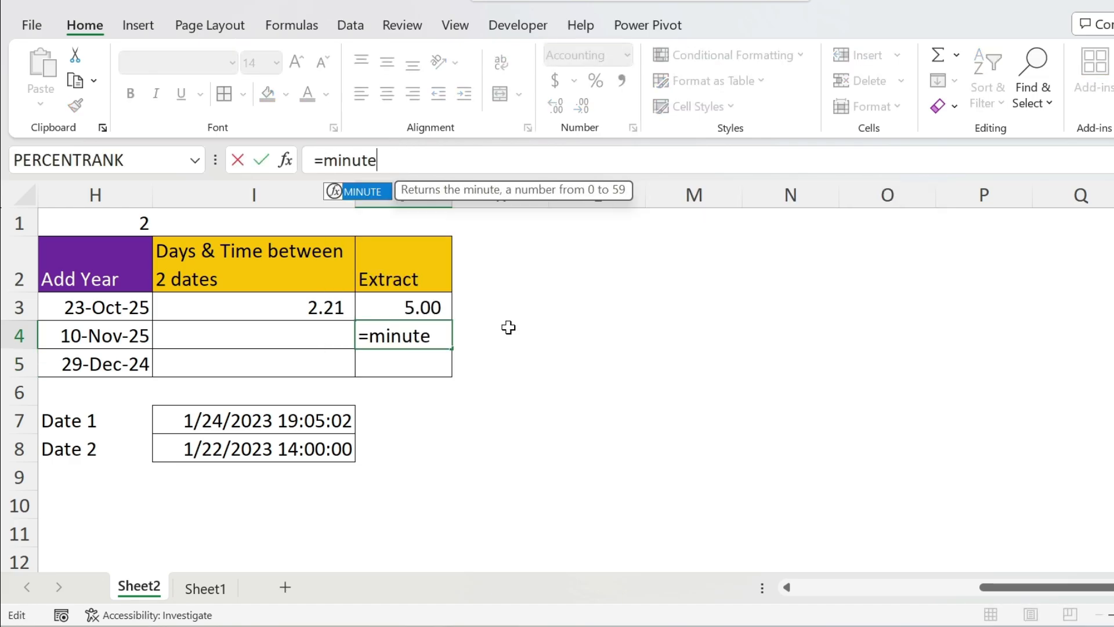
type("(")
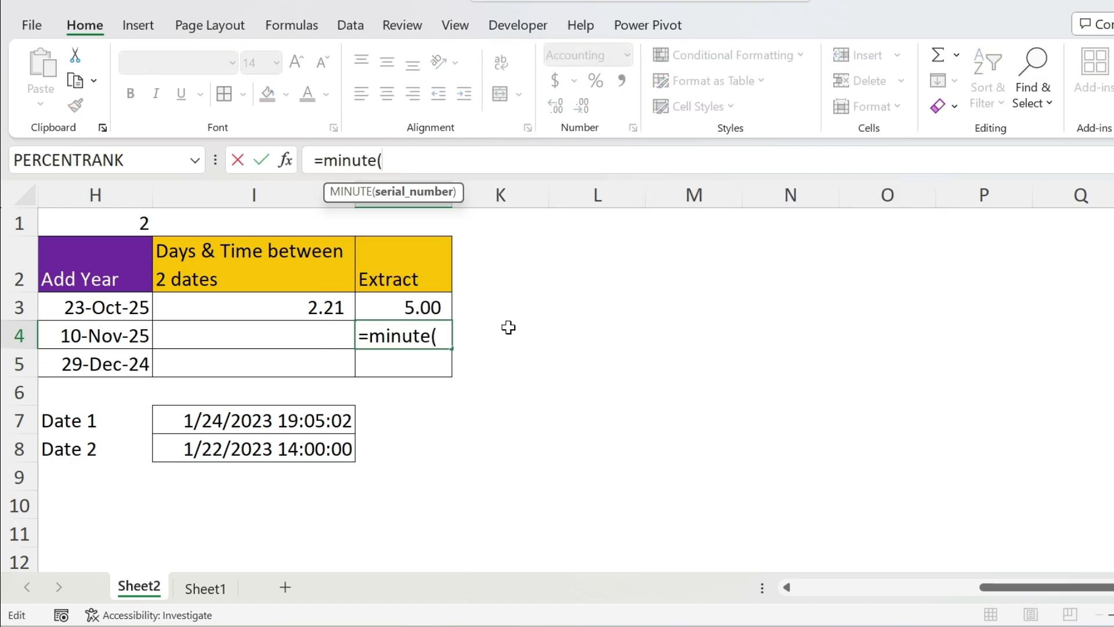
left_click(339, 312)
type(")")
key("Return")
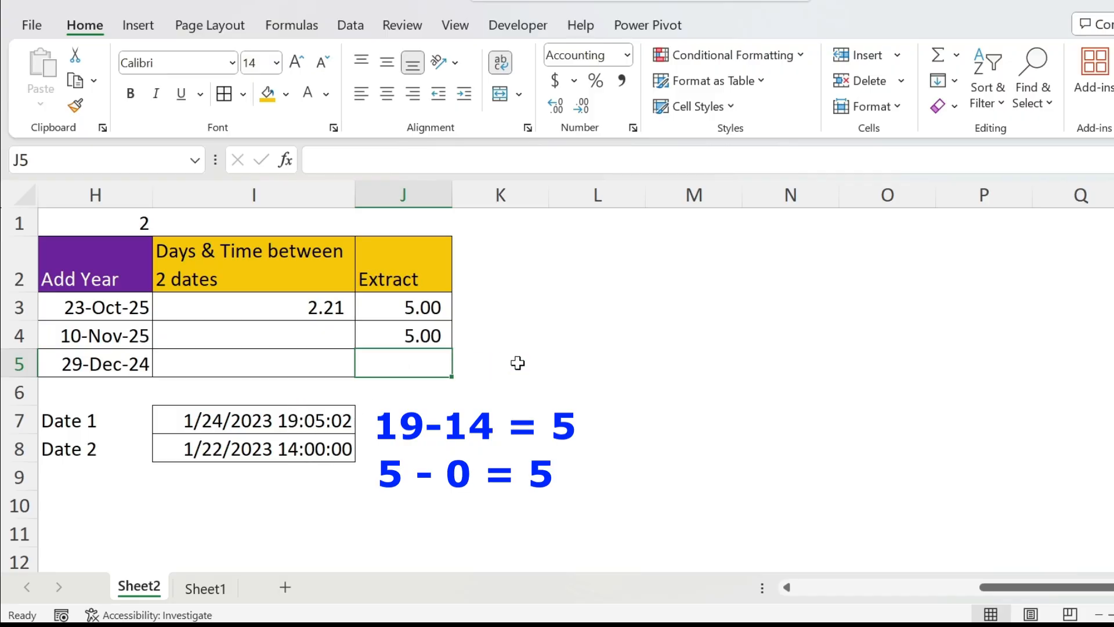
Extract the seconds from I3 in J5 with =SECOND(I3)
type("=second(")
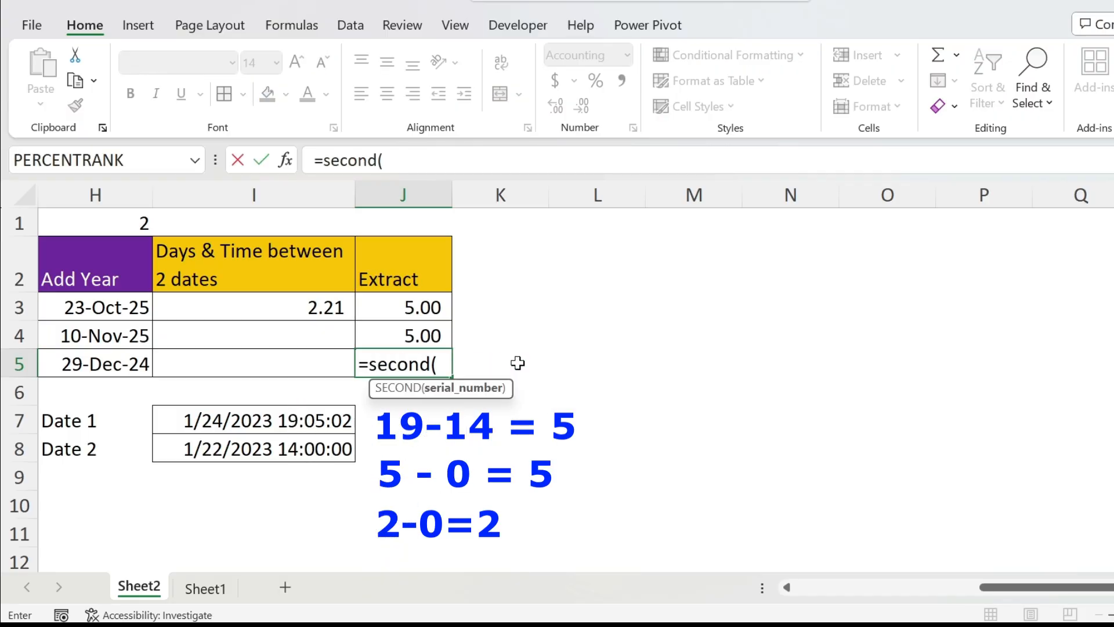
left_click(294, 302)
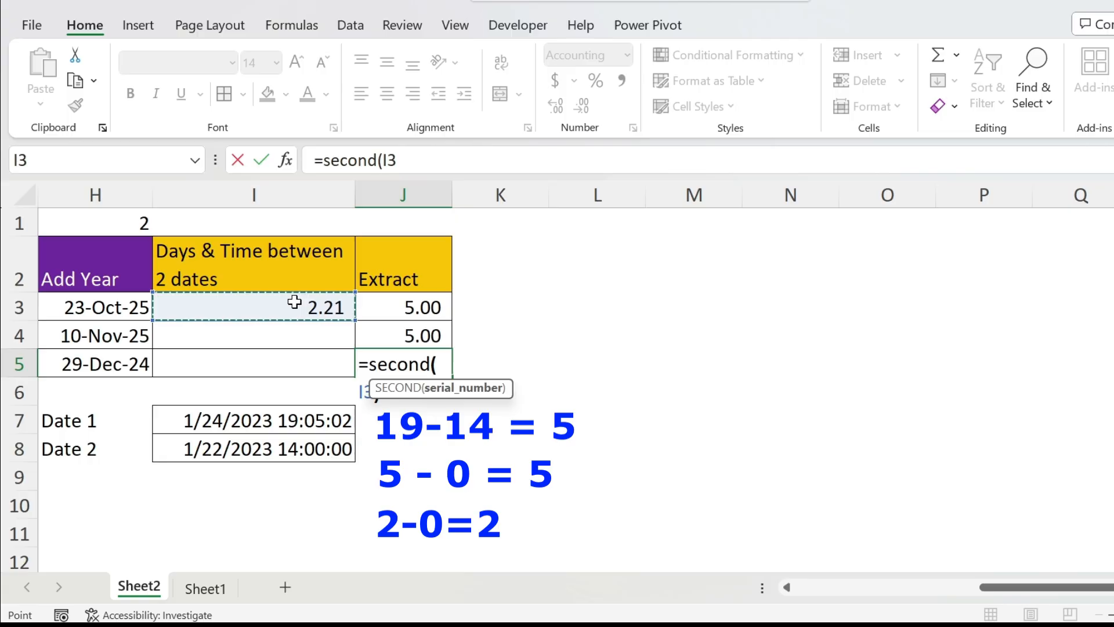
key("Return")
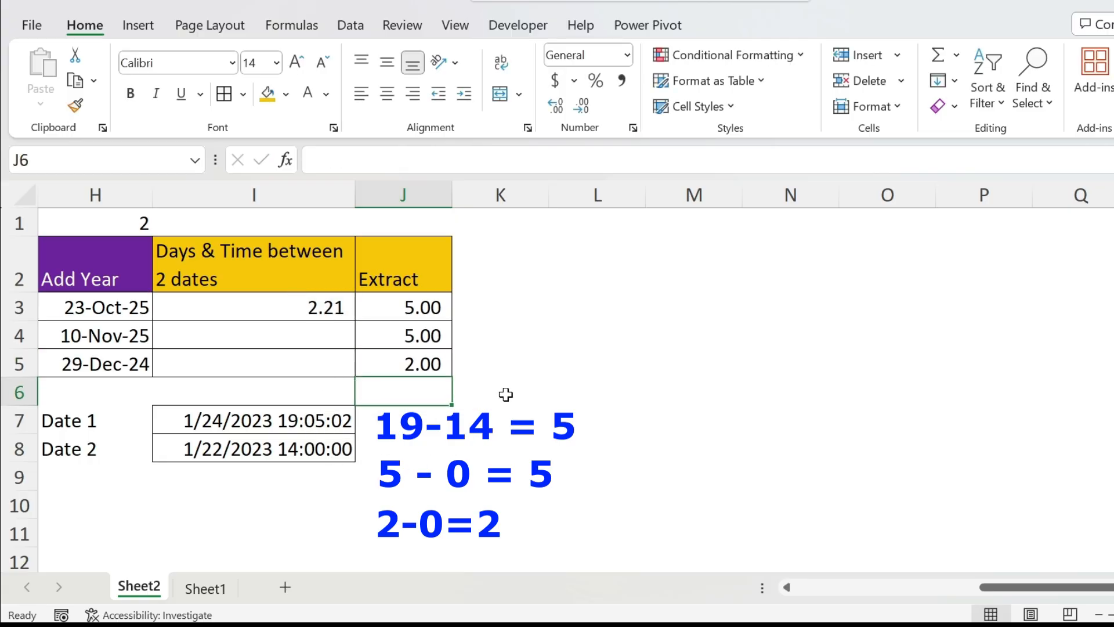